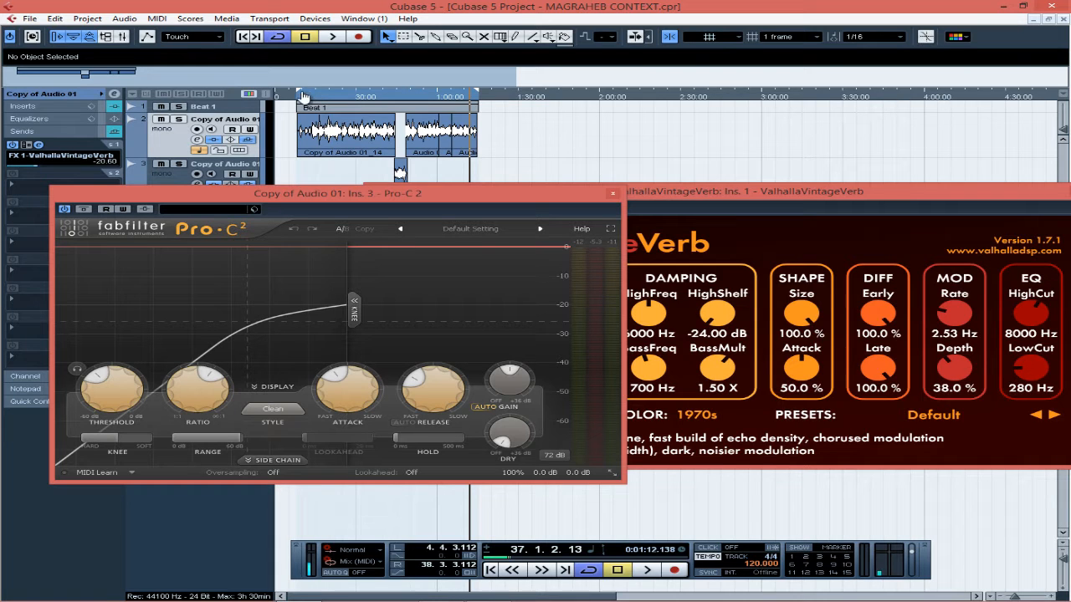
# Set the loop range from about bar 10 to bar 22, move to its start and play the section
pyautogui.moveTo(299, 93); pyautogui.dragTo(323, 132)
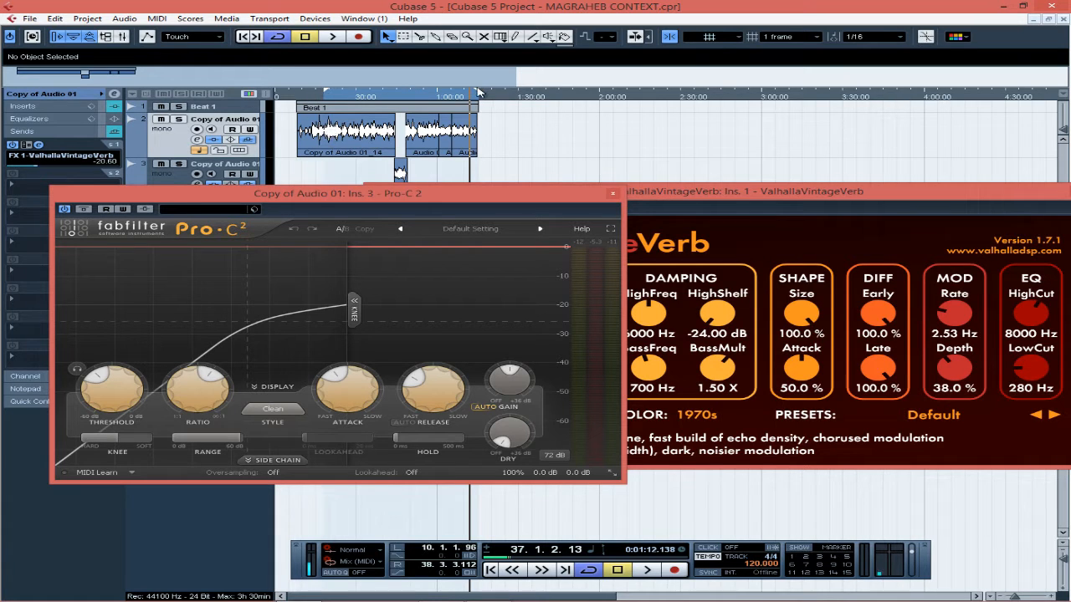
pyautogui.moveTo(475, 93); pyautogui.dragTo(394, 139)
pyautogui.press('KP_1')
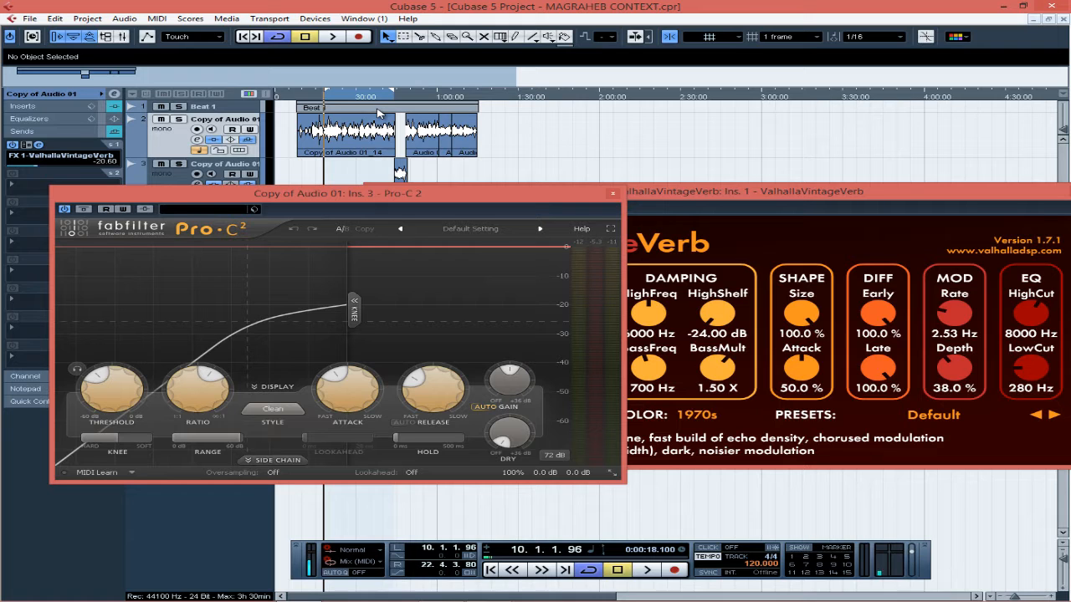
pyautogui.press('space')
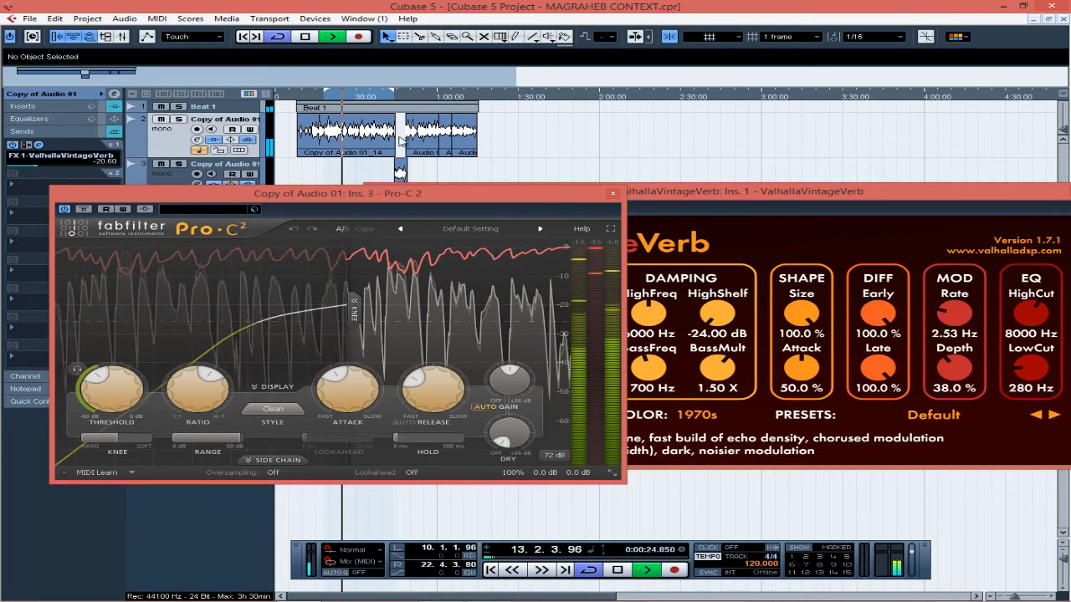
# Close the Pro-C 2 and ValhallaVintageVerb plugin windows during playback, and stop playback
pyautogui.moveTo(461, 206); pyautogui.dragTo(453, 254)
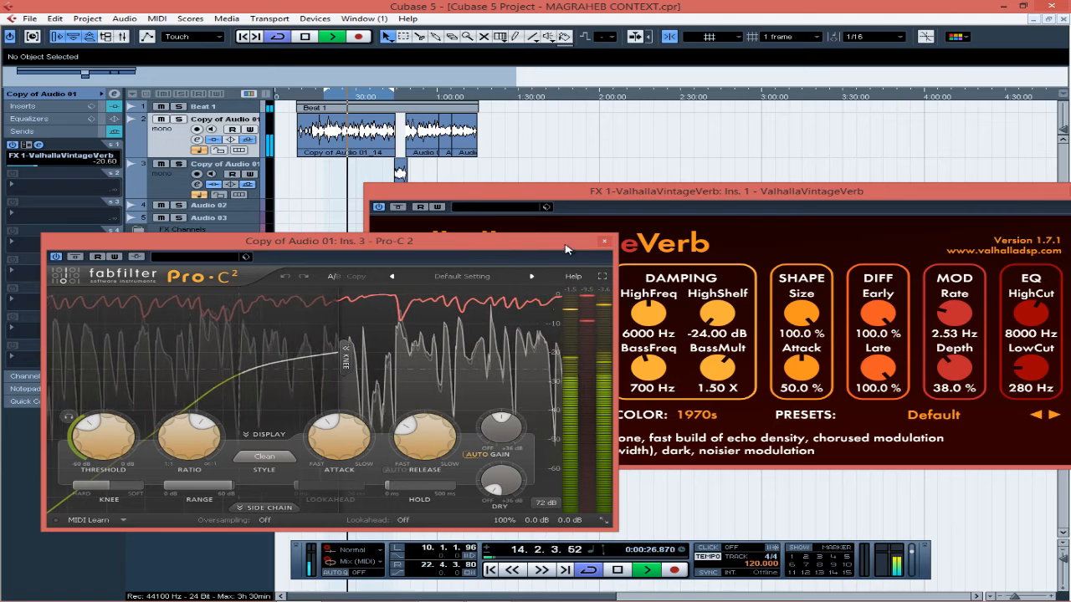
pyautogui.click(601, 244)
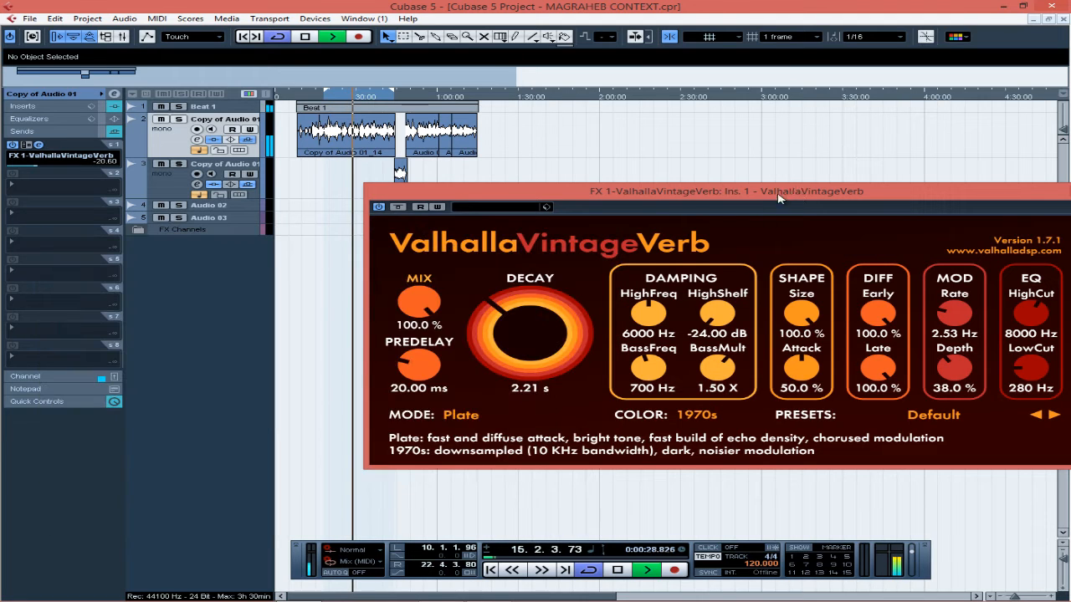
pyautogui.moveTo(868, 197); pyautogui.dragTo(541, 223)
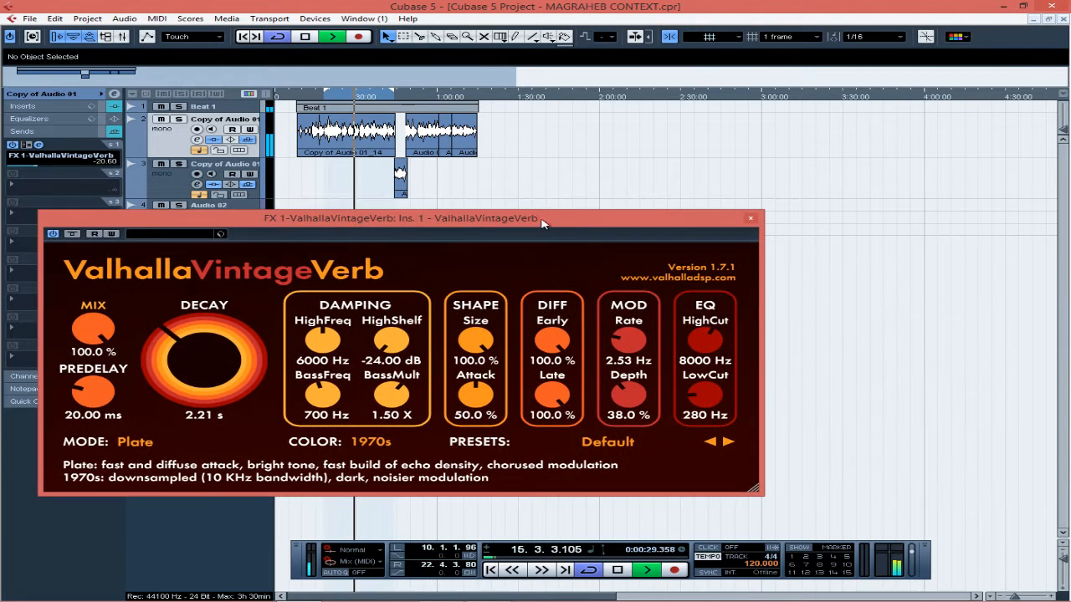
pyautogui.click(751, 218)
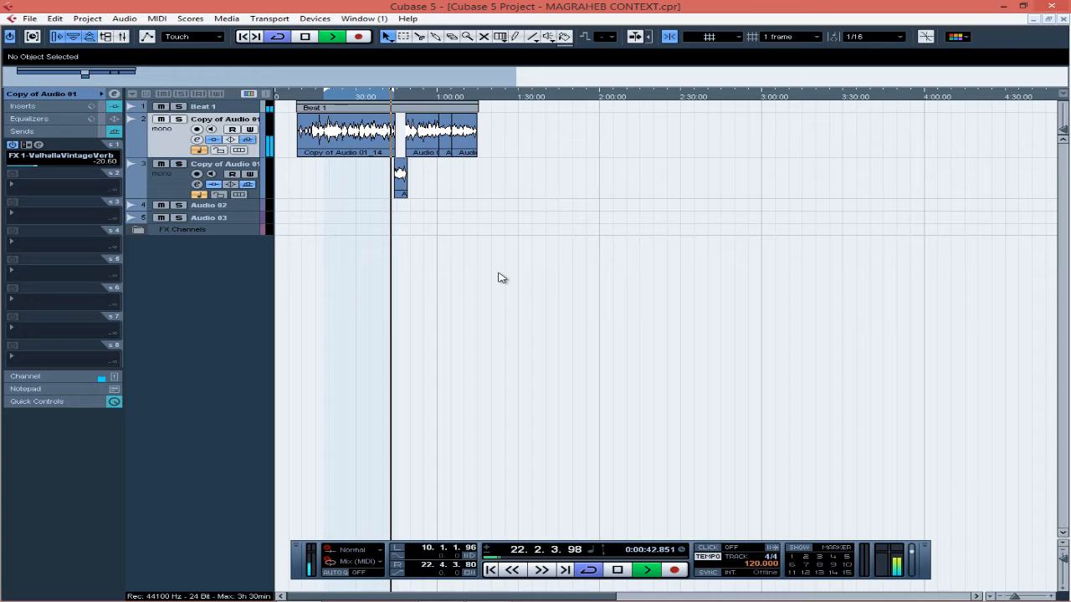
pyautogui.press('space')
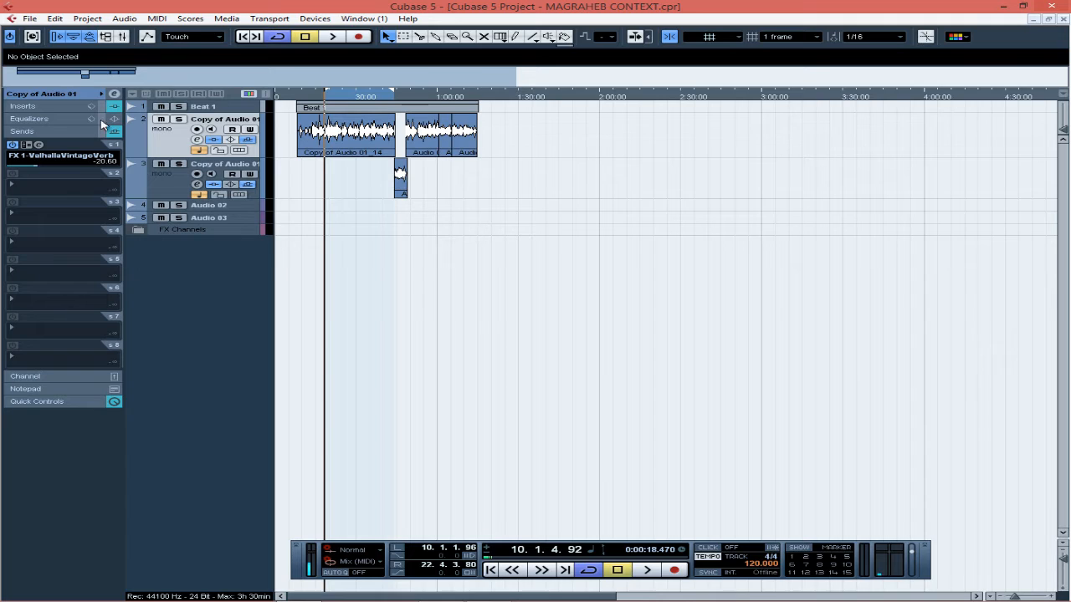
# Show the insert effects of the Copy of Audio 01 track and listen to the processed mix
pyautogui.click(40, 108)
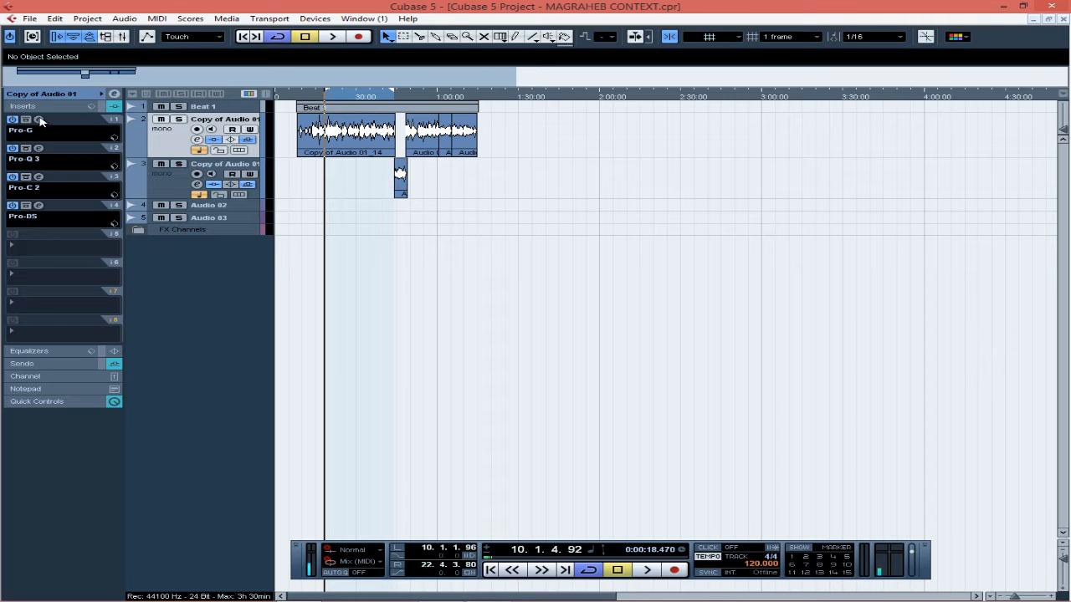
pyautogui.press('space')
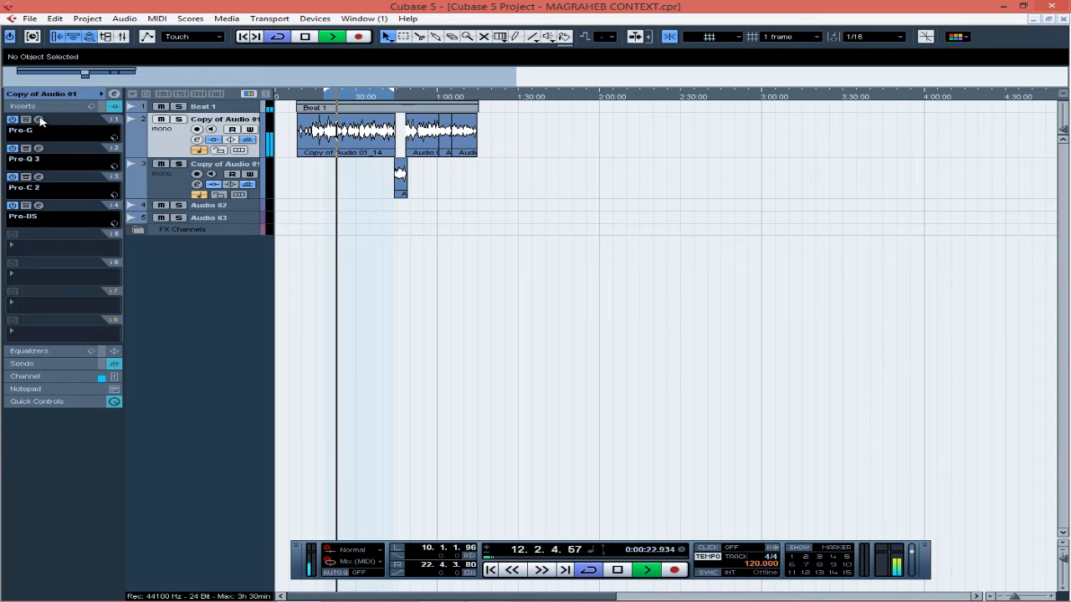
pyautogui.press('space')
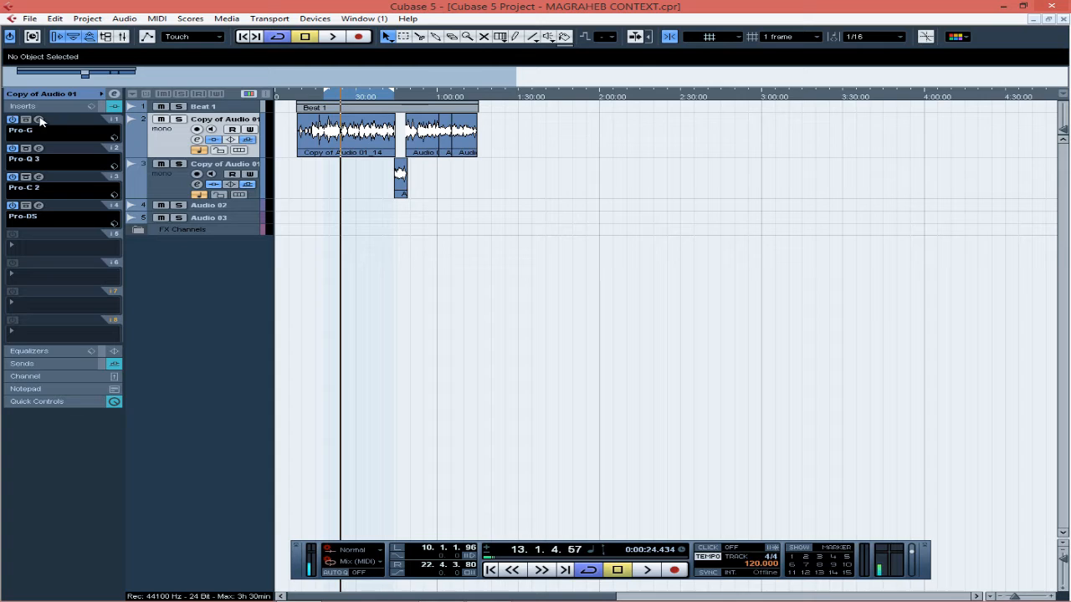
# Solo the selected Copy of Audio 01 track and bypass all of its inserts and sends
pyautogui.click(178, 119)
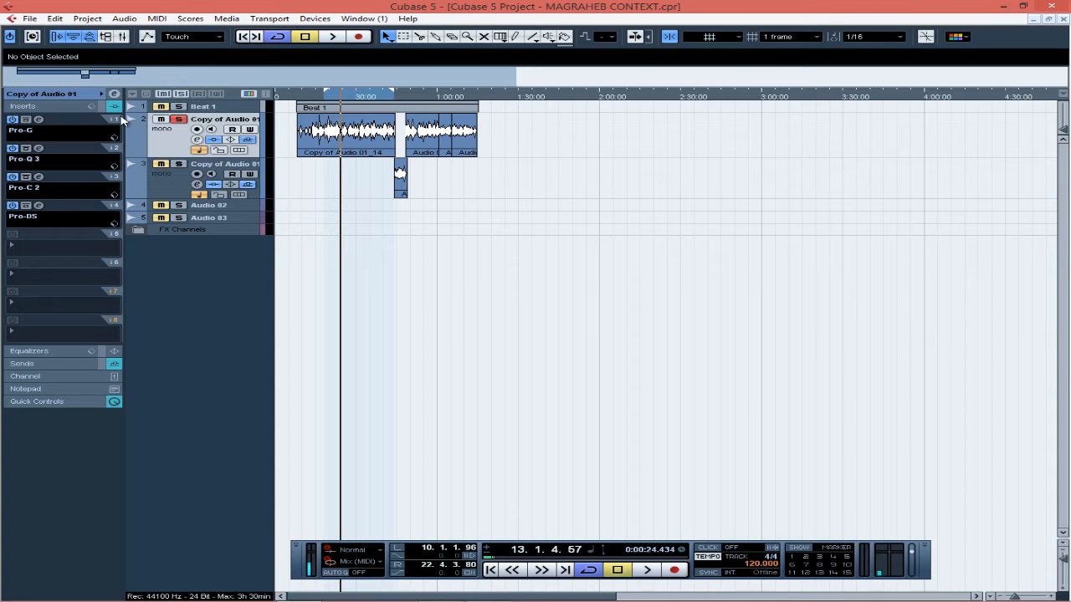
pyautogui.click(111, 109)
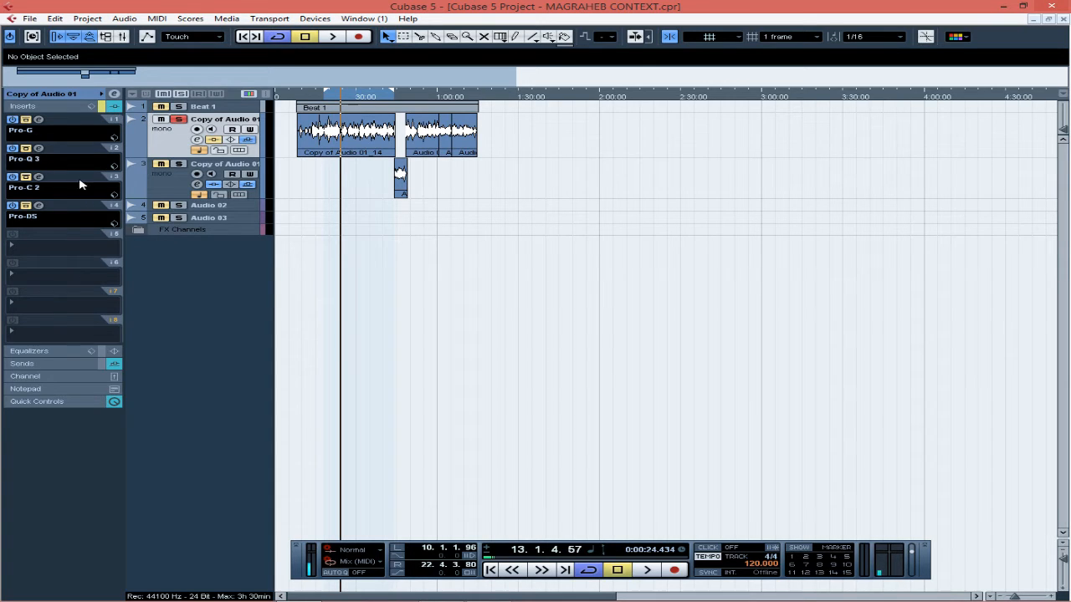
pyautogui.click(50, 363)
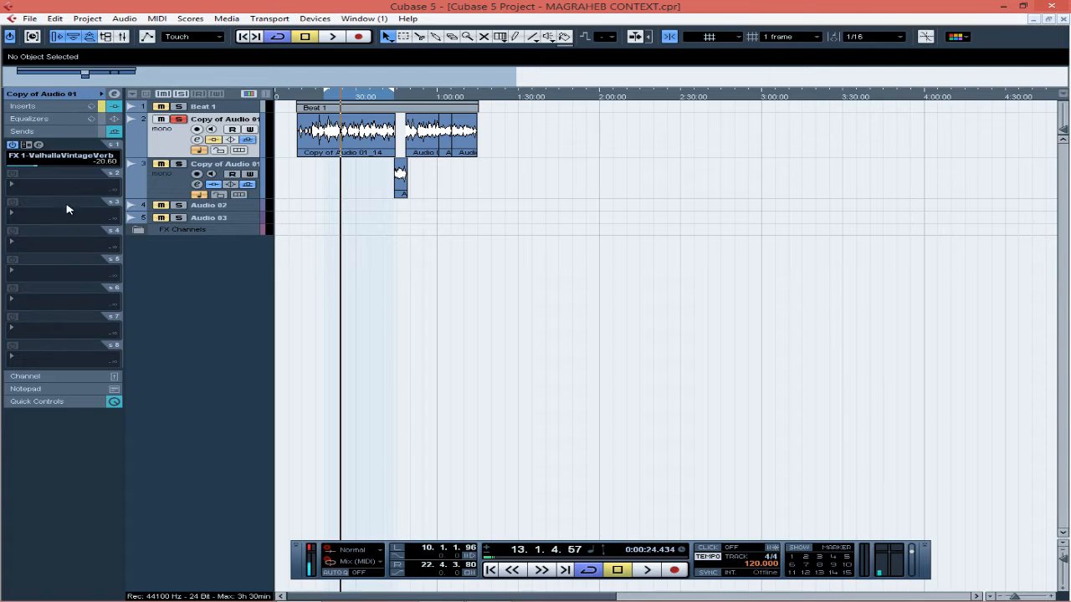
pyautogui.click(101, 134)
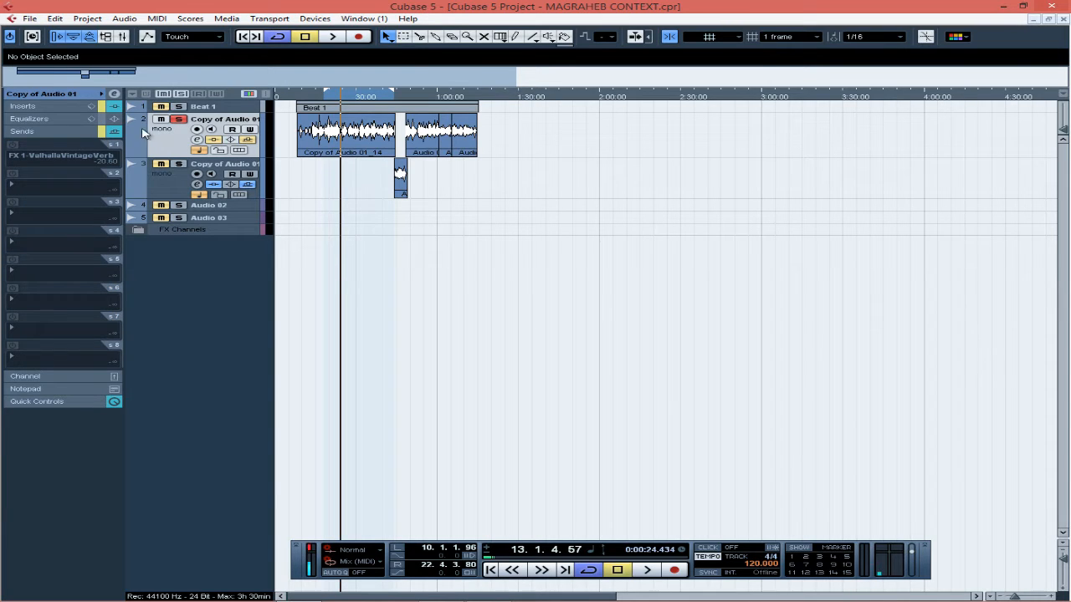
# Solo the Beat 1 track as well and play it together with the unprocessed vocal
pyautogui.click(179, 107)
pyautogui.press('space')
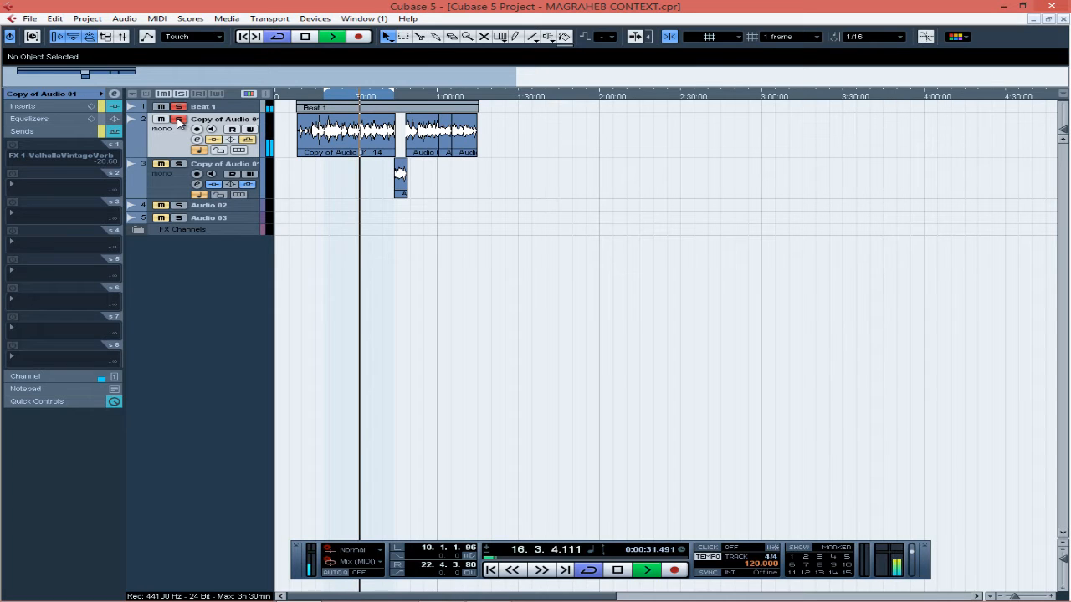
pyautogui.press('space')
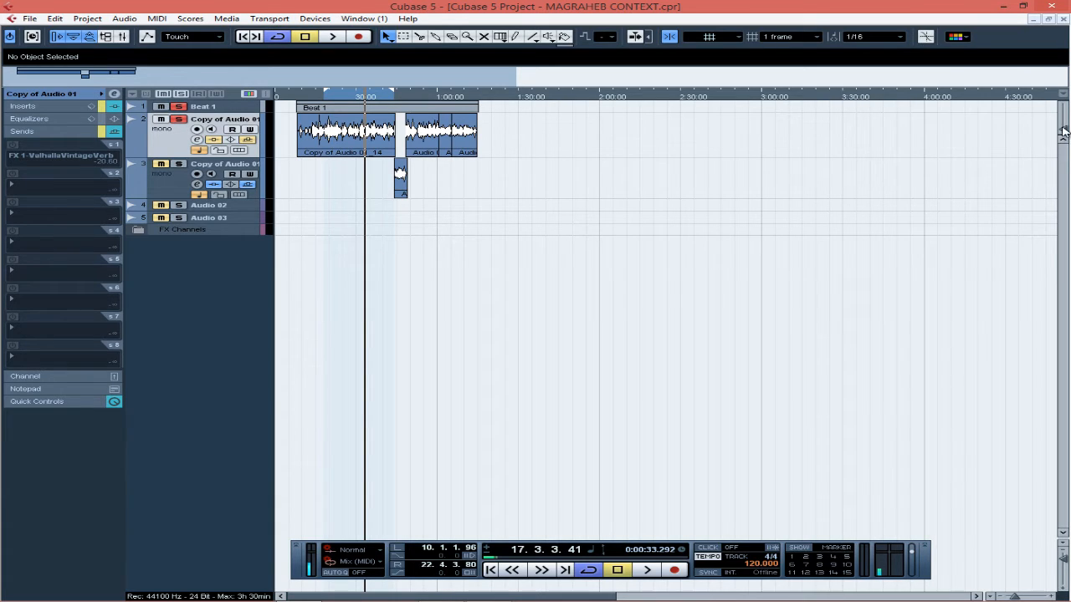
# Try lowering the Copy of Audio 01_14 clip's volume to -13.43 dB and undo the change
pyautogui.moveTo(1065, 131); pyautogui.dragTo(1066, 127)
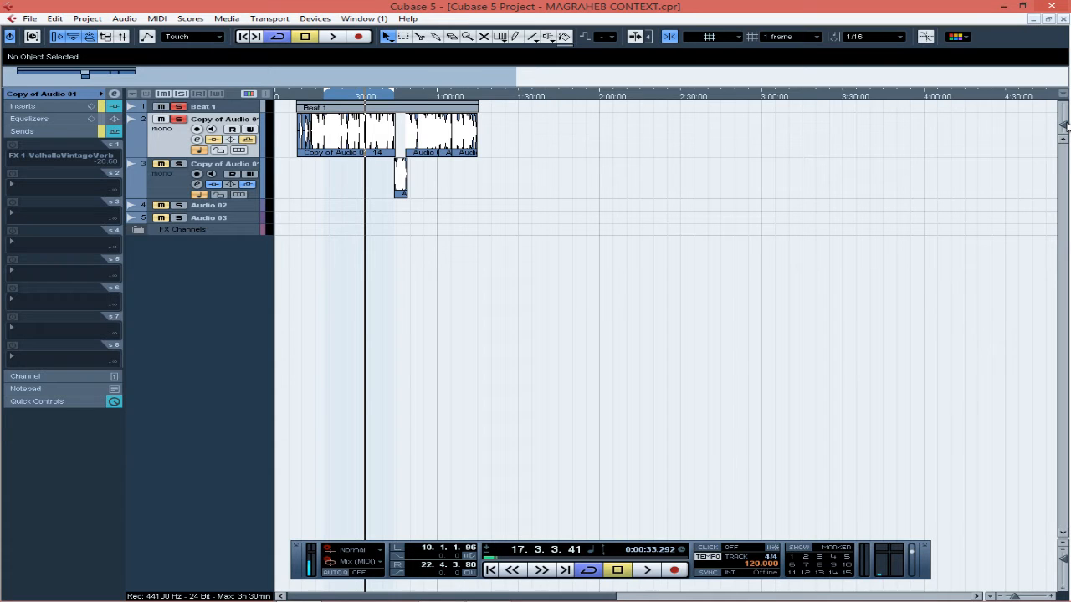
pyautogui.moveTo(1065, 124); pyautogui.dragTo(1065, 130)
pyautogui.click(377, 138)
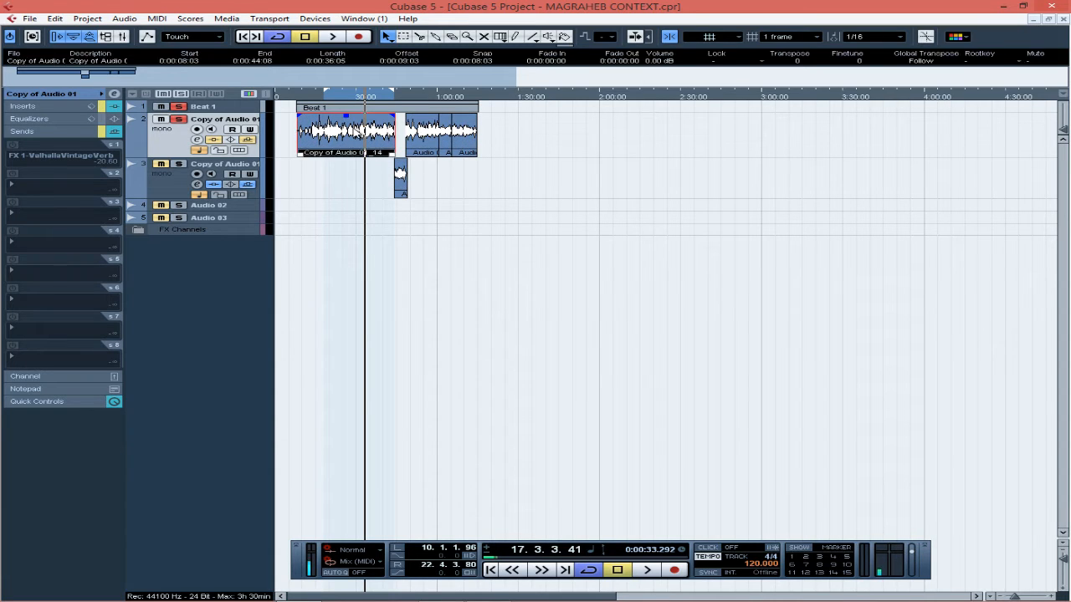
pyautogui.moveTo(345, 115); pyautogui.dragTo(344, 143)
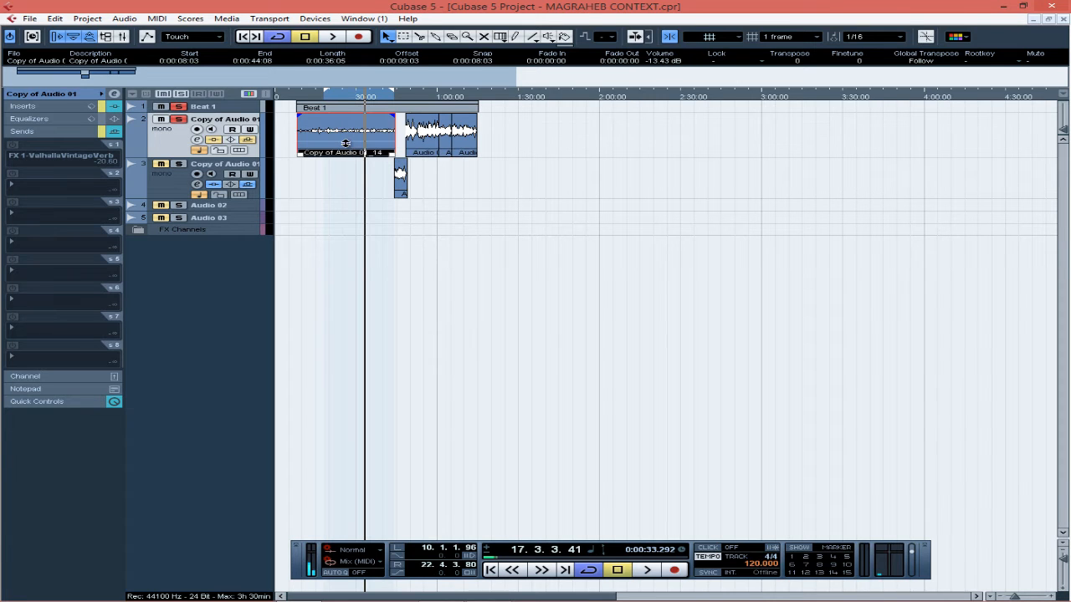
pyautogui.hotkey('ctrl', 'z')
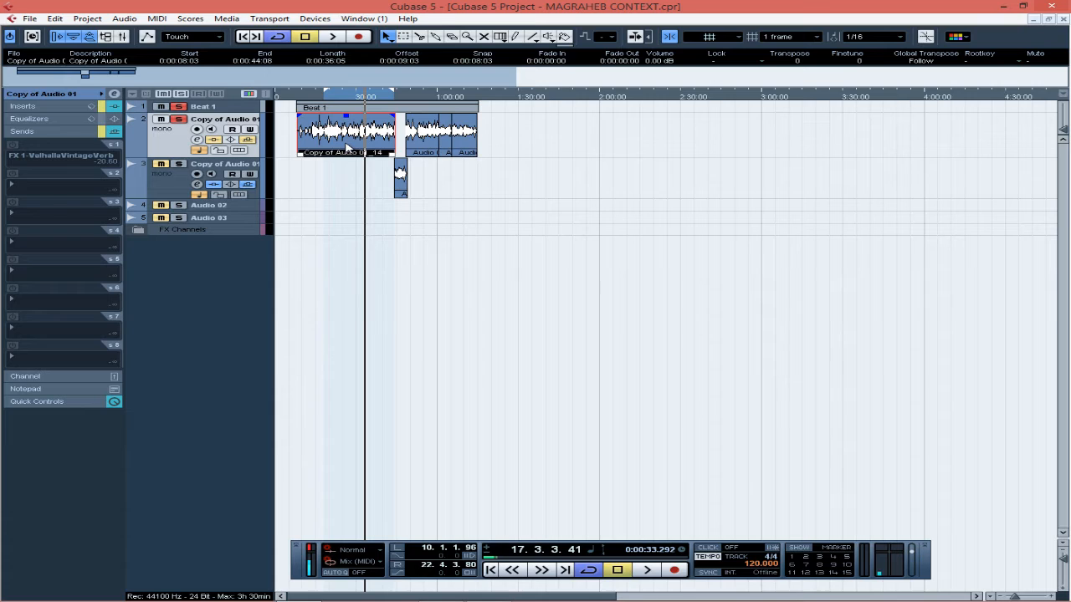
# Reactivate the bypassed Pro-G insert on Copy of Audio 01 and check its threshold in the plugin window
pyautogui.click(72, 111)
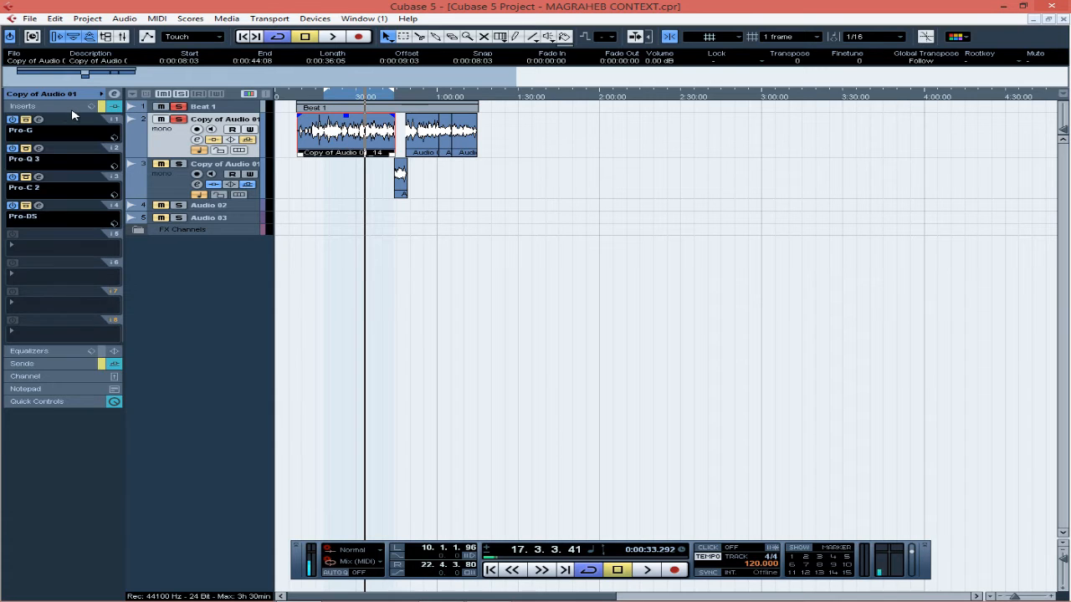
pyautogui.click(26, 120)
pyautogui.click(38, 120)
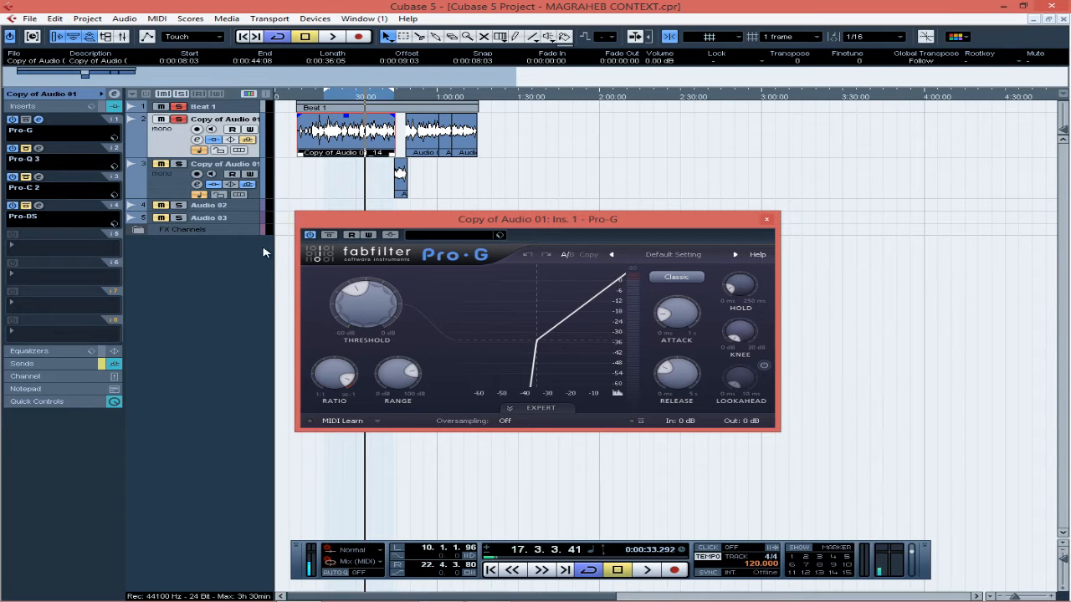
pyautogui.moveTo(357, 290)
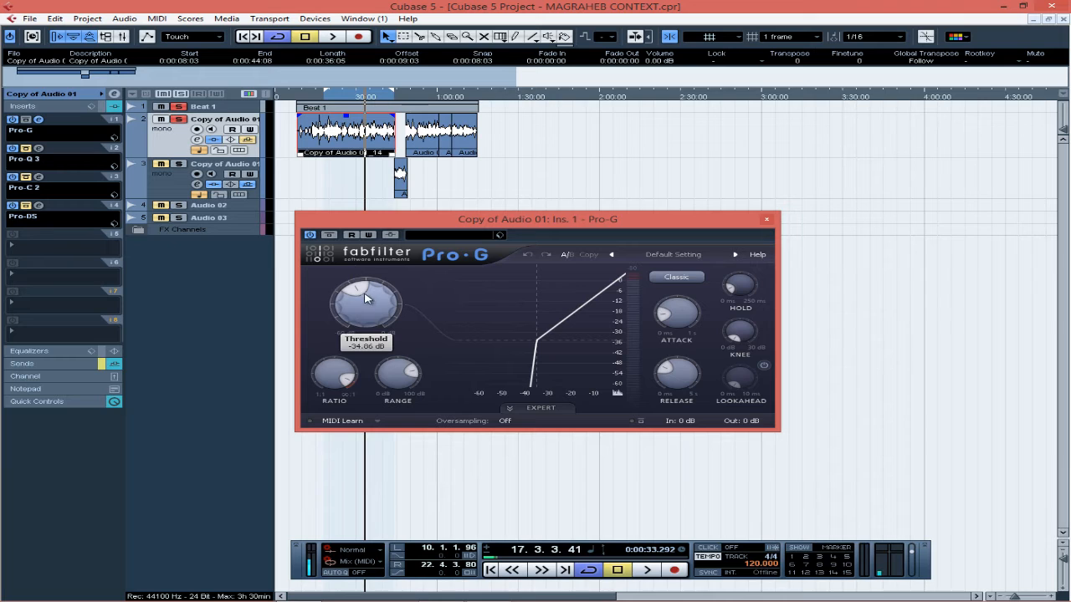
pyautogui.click(766, 219)
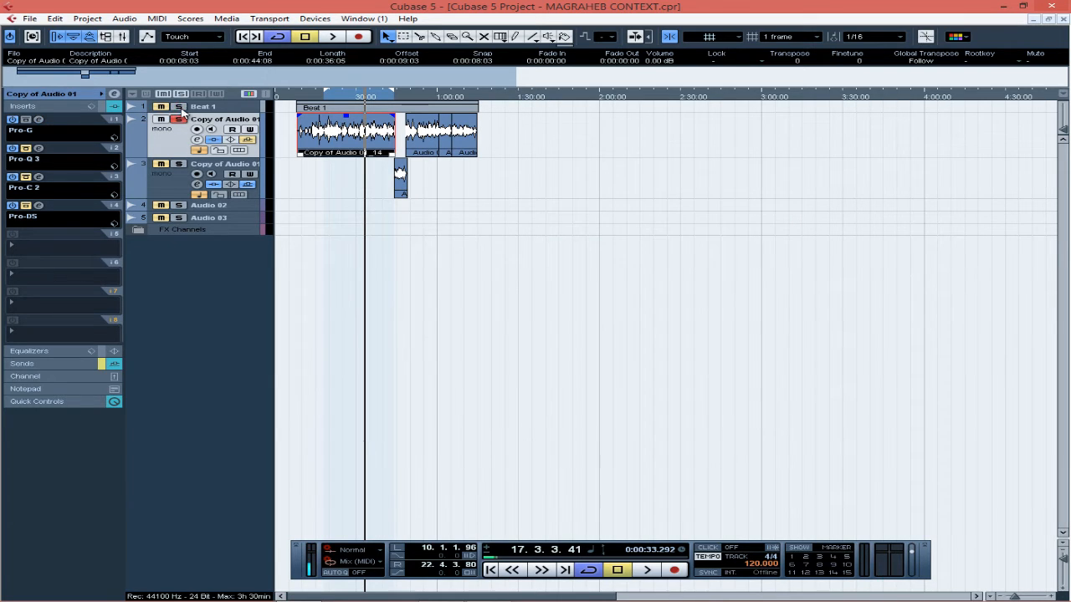
# Reopen the Pro-G gate and play the soloed vocal through it to watch its response
pyautogui.click(37, 121)
pyautogui.press('space')
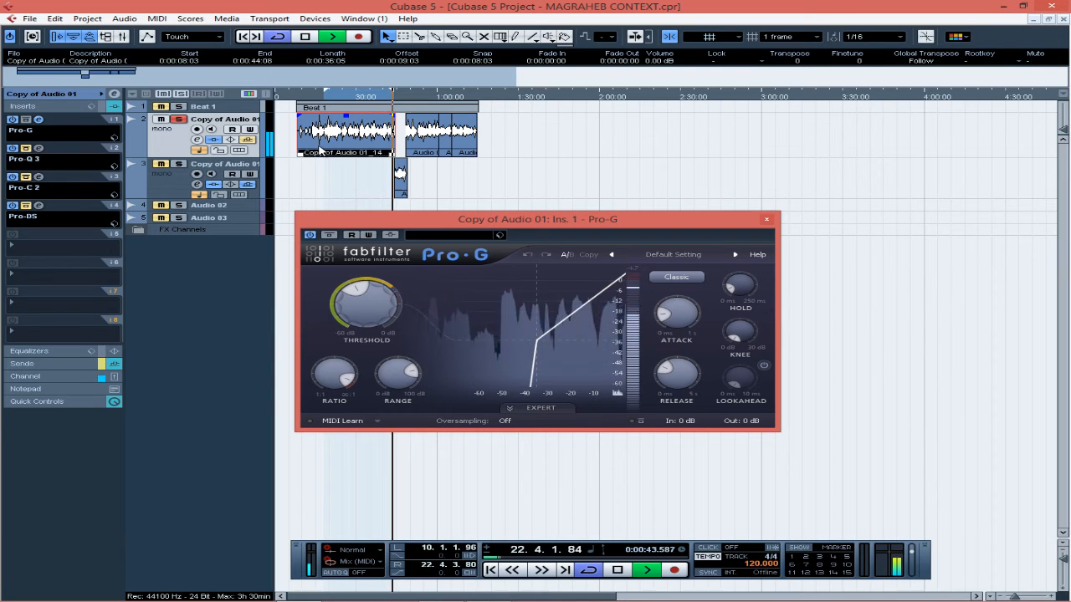
pyautogui.press('space')
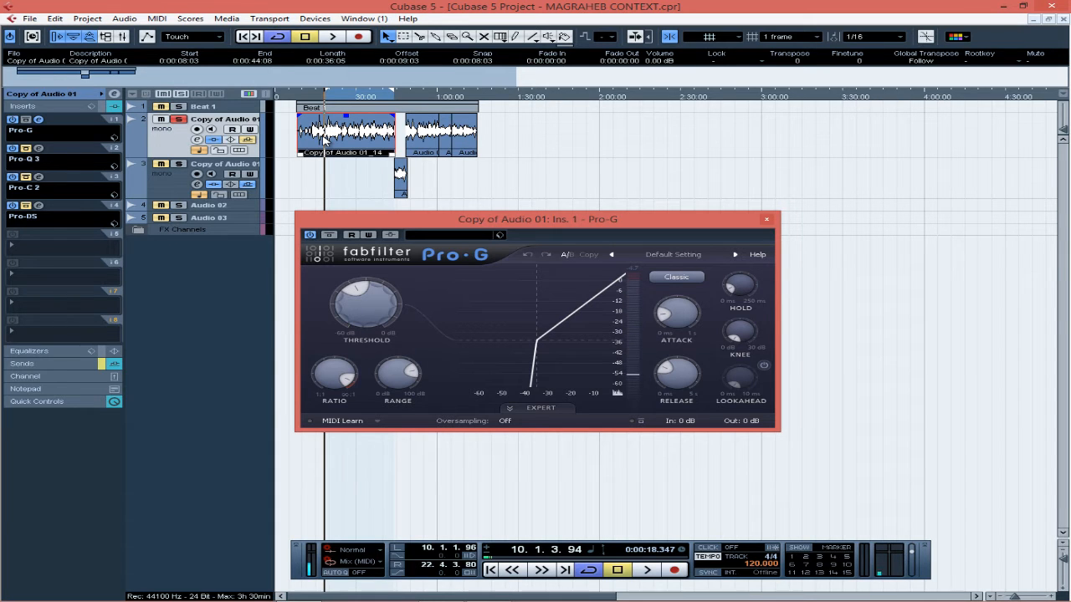
# Examine the Copy of Audio 01_14 waveform up close in the timeline and close the Pro-G window
pyautogui.press('g')
pyautogui.press('g')
pyautogui.press('h')
pyautogui.press('h')
pyautogui.press('h')
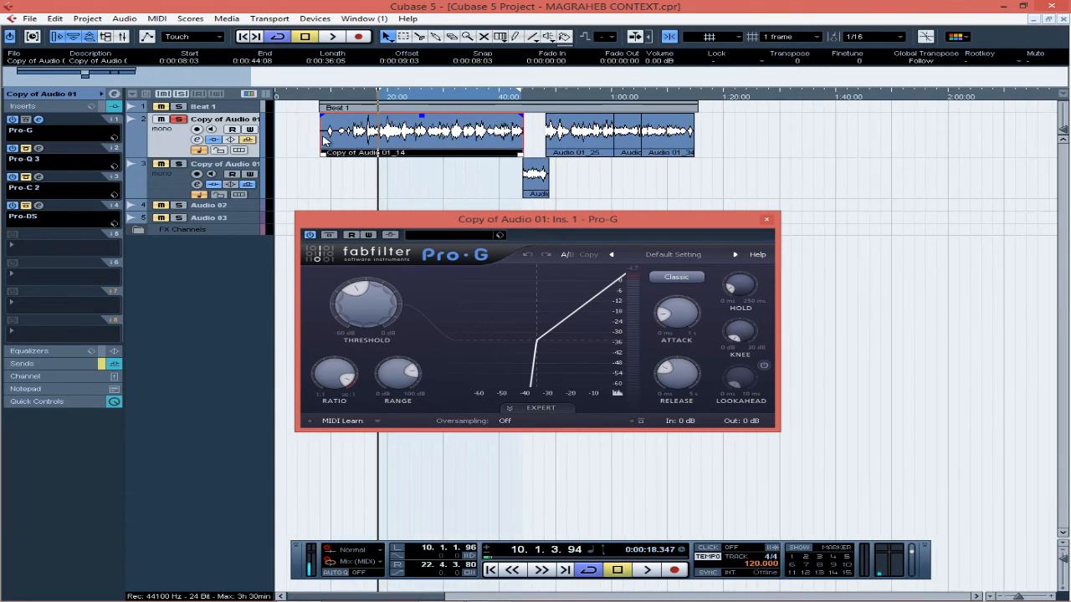
pyautogui.press('h')
pyautogui.press('h')
pyautogui.press('h')
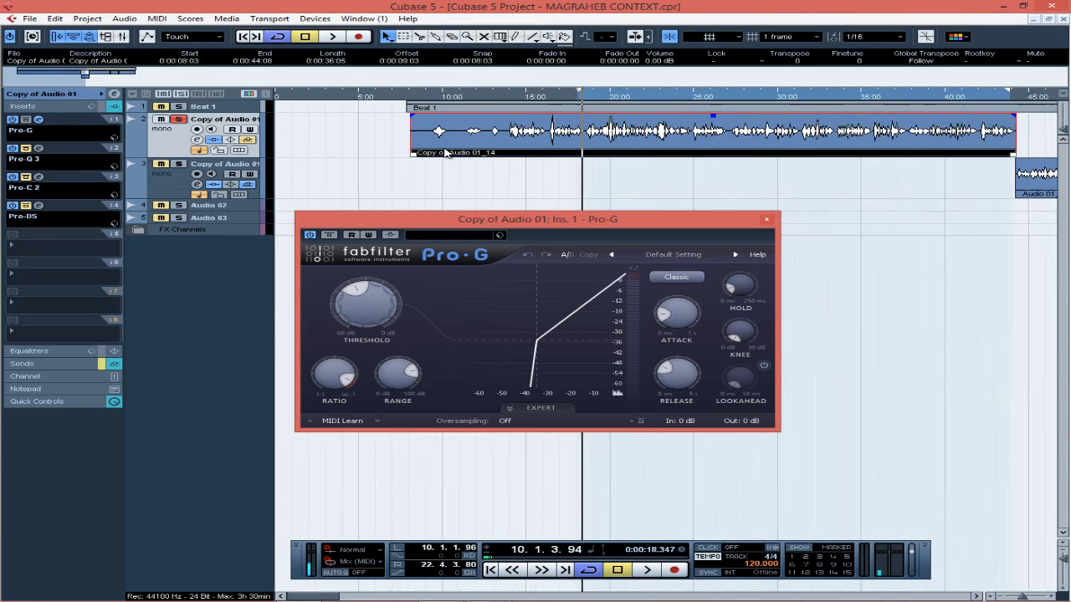
pyautogui.press('g')
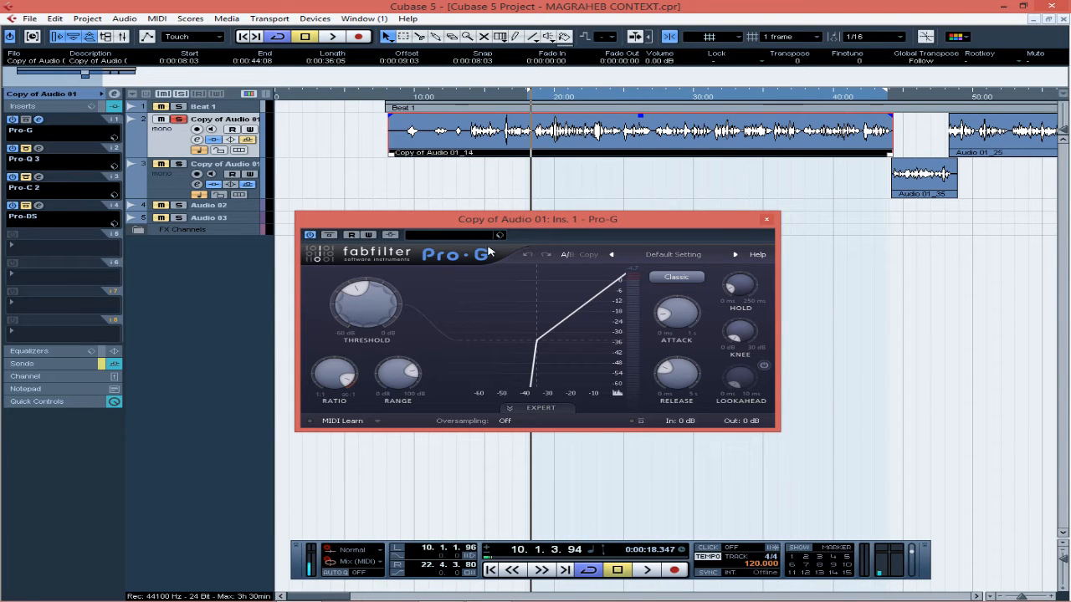
pyautogui.click(765, 222)
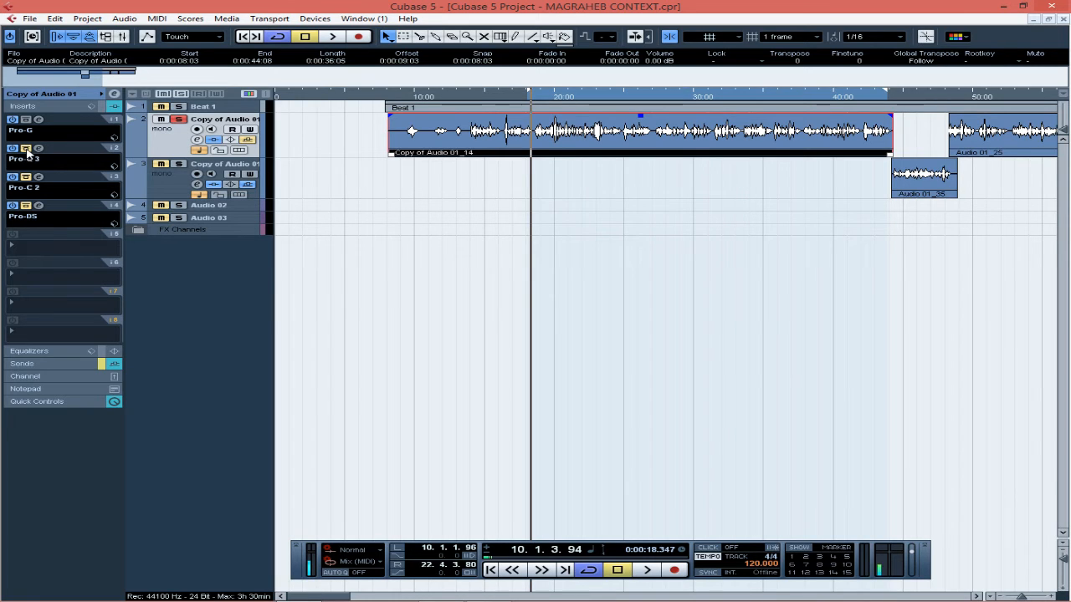
# Open the vocal's Pro-Q 3 equalizer, play the passage with it switched off, and switch it back on
pyautogui.click(38, 149)
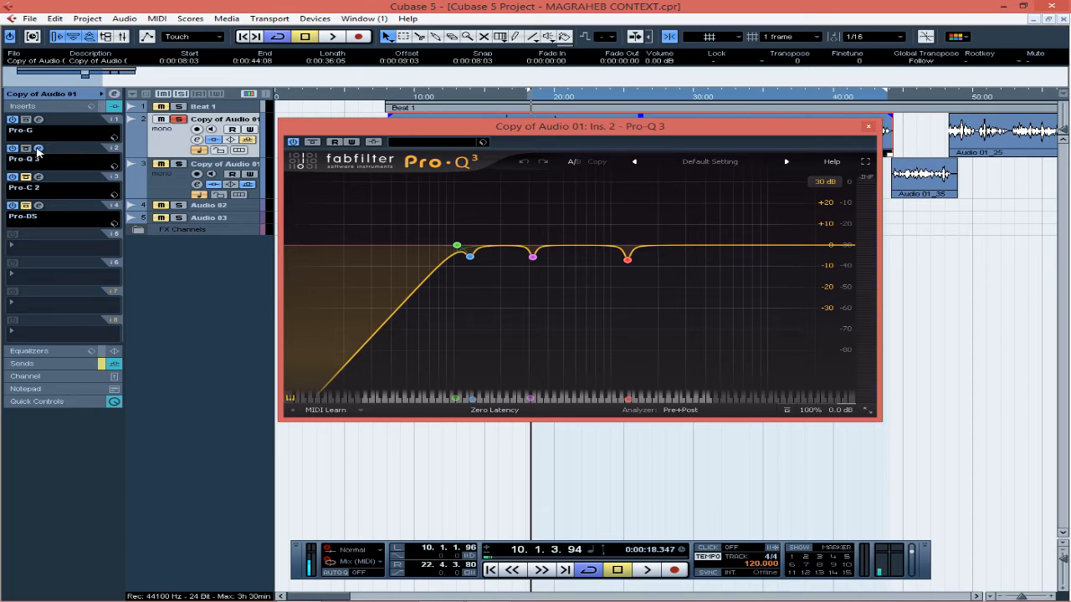
pyautogui.click(294, 142)
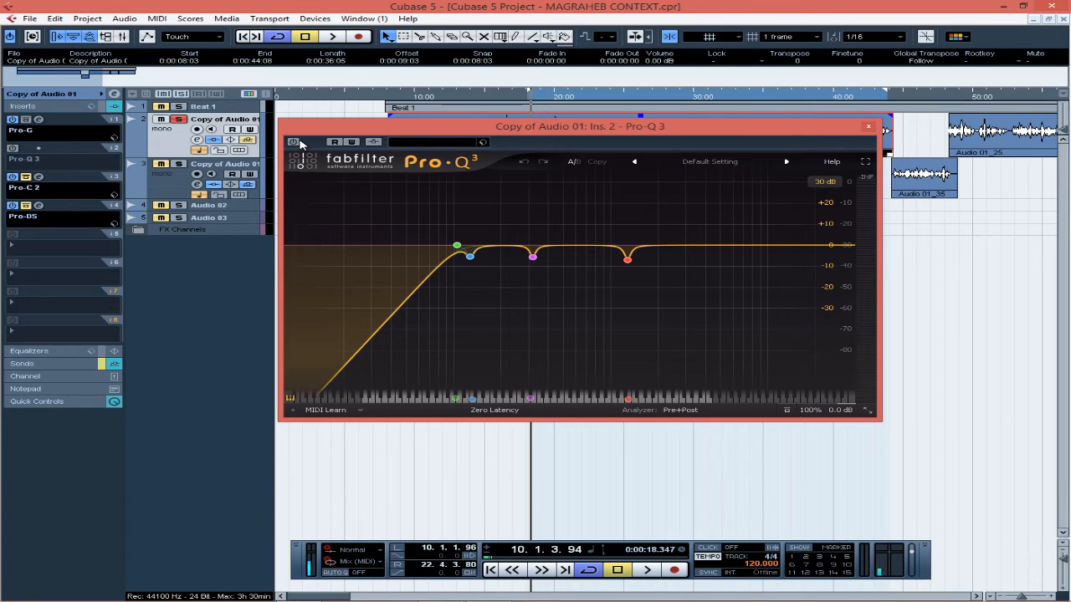
pyautogui.press('space')
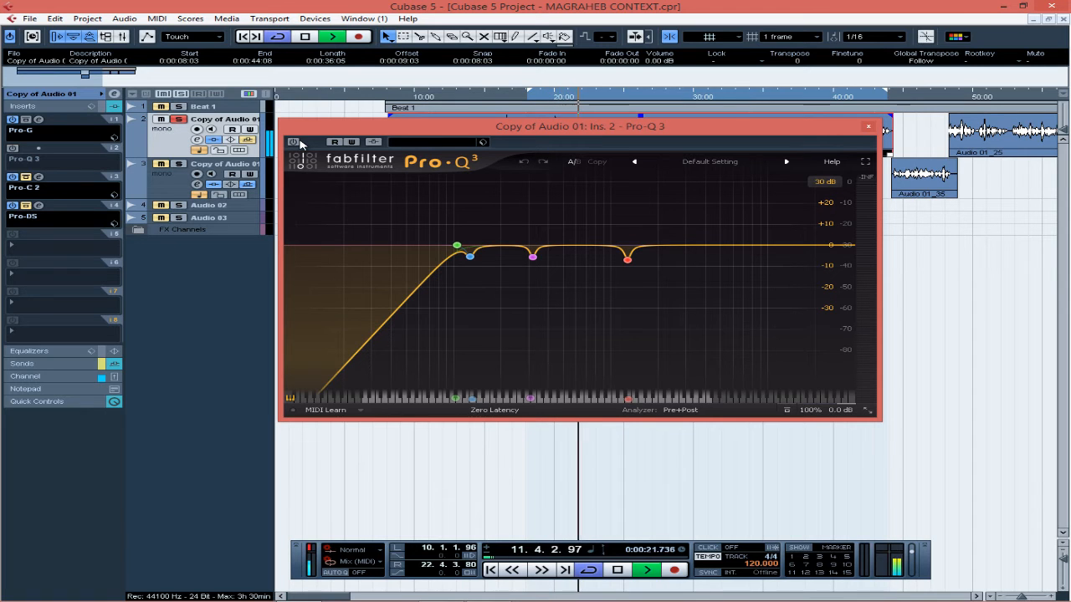
pyautogui.press('space')
pyautogui.click(297, 143)
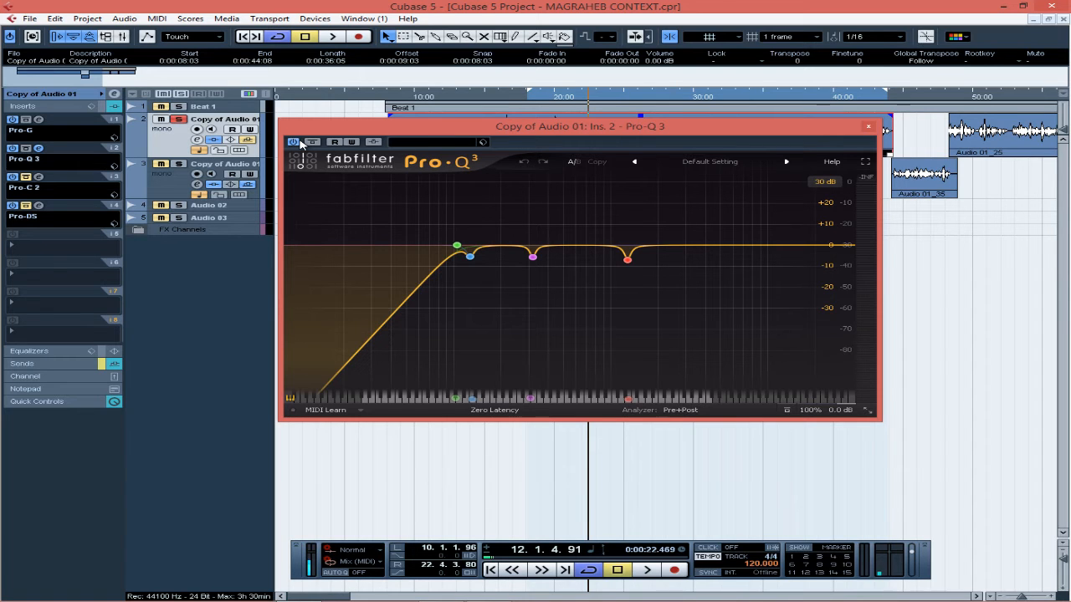
# Play the vocal and solo the 319.75 Hz and 127.49 Hz bands of the Pro-Q 3, then close its window
pyautogui.press('space')
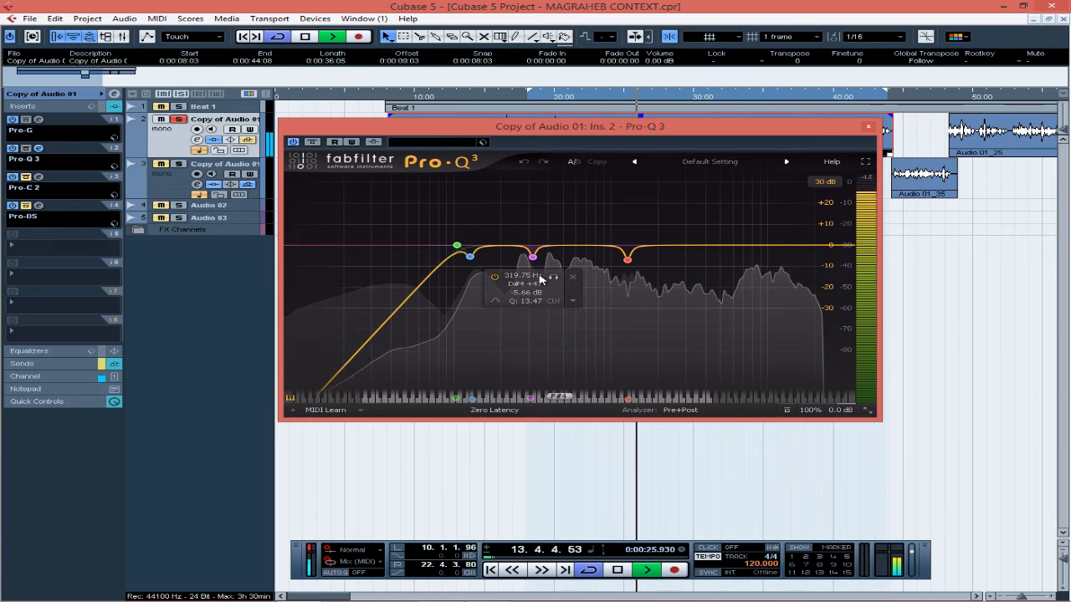
pyautogui.click(552, 277)
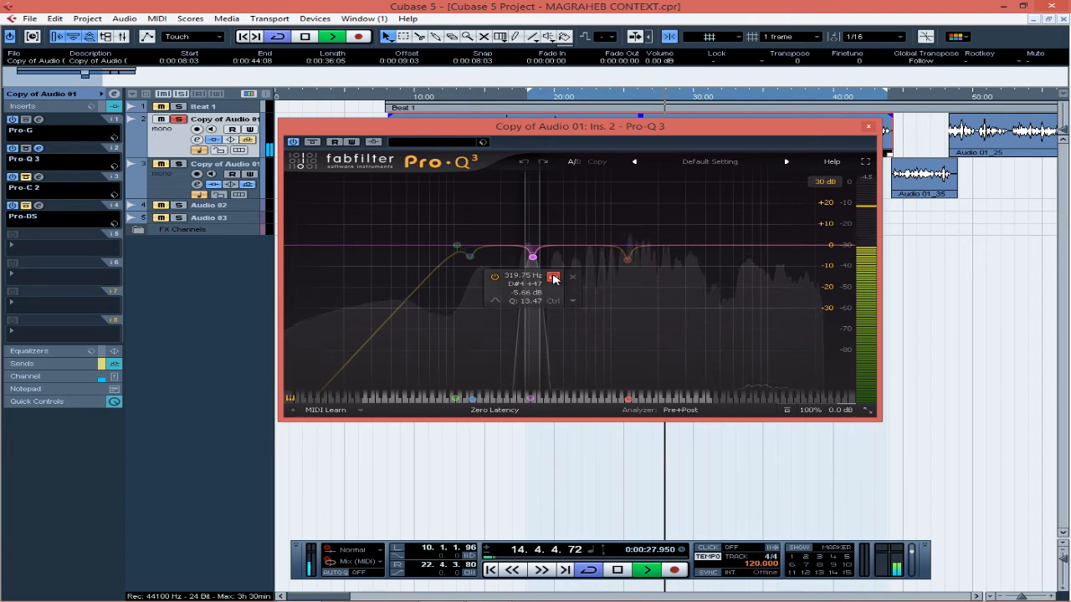
pyautogui.click(648, 281)
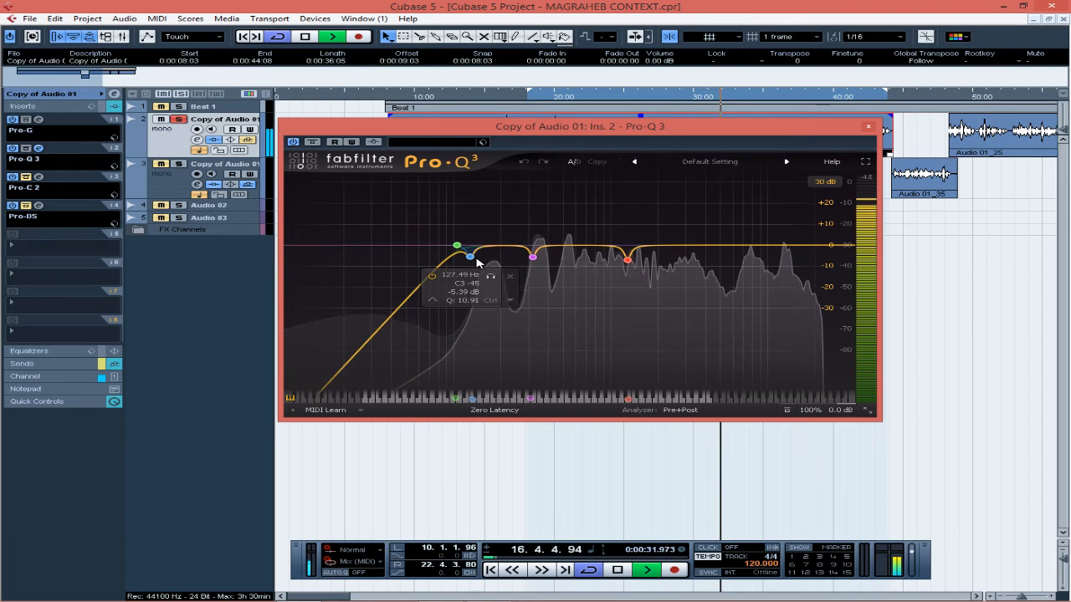
pyautogui.click(491, 277)
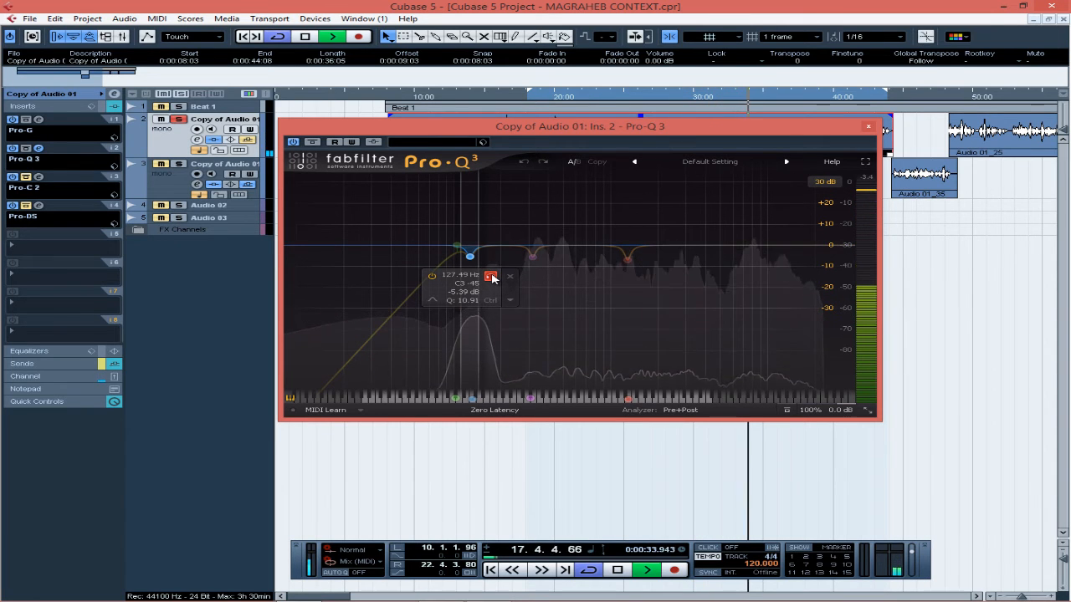
pyautogui.press('space')
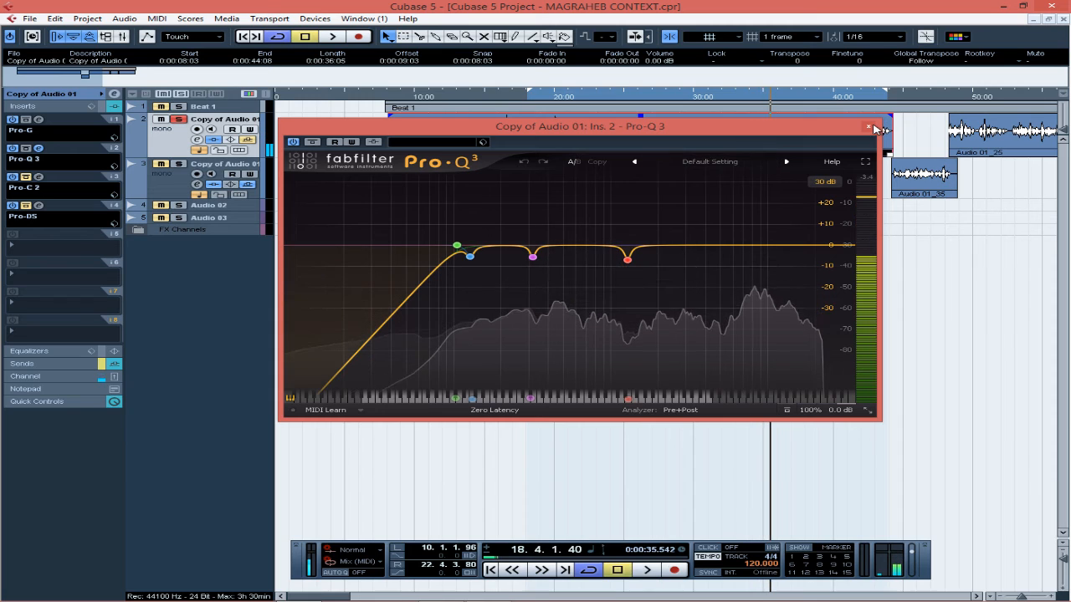
pyautogui.click(870, 127)
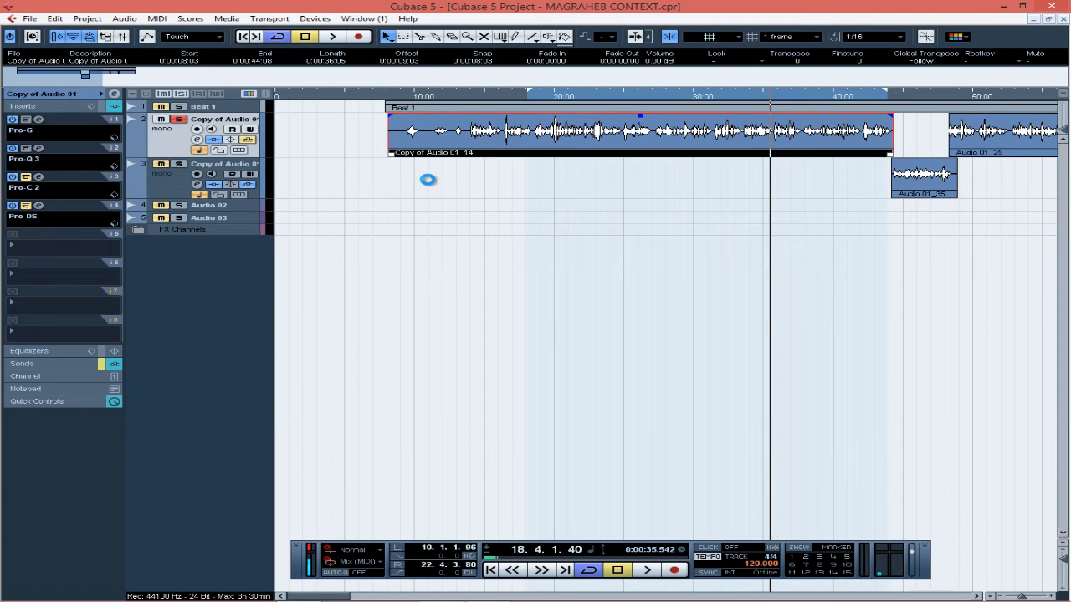
# Open the Pro-C 2 compressor with bypass off and enlarge the first Copy of Audio 01 track to inspect its waveform
pyautogui.click(39, 177)
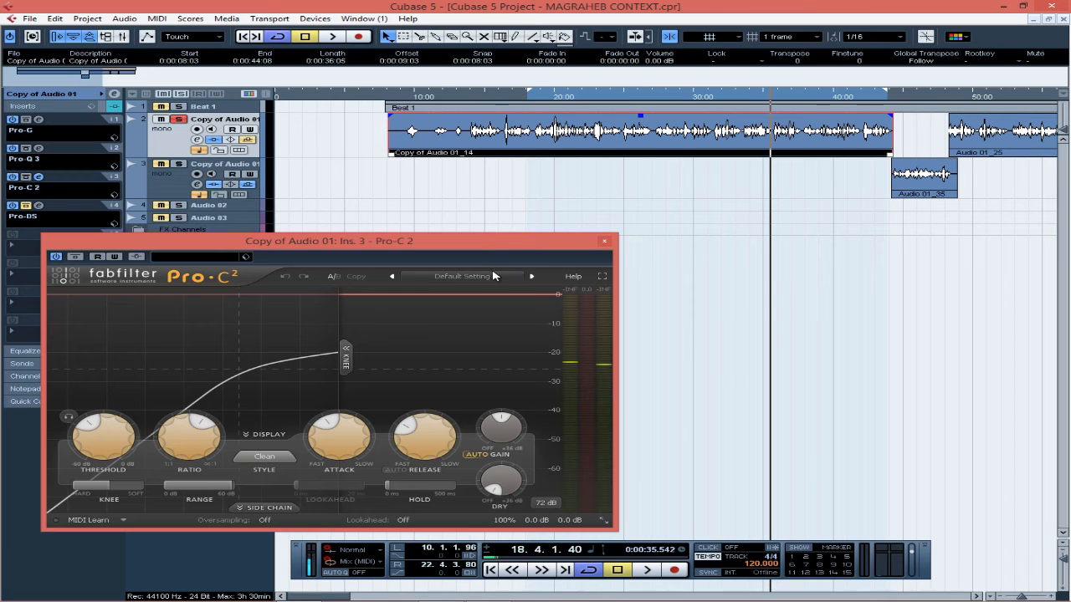
pyautogui.moveTo(479, 245); pyautogui.dragTo(800, 233)
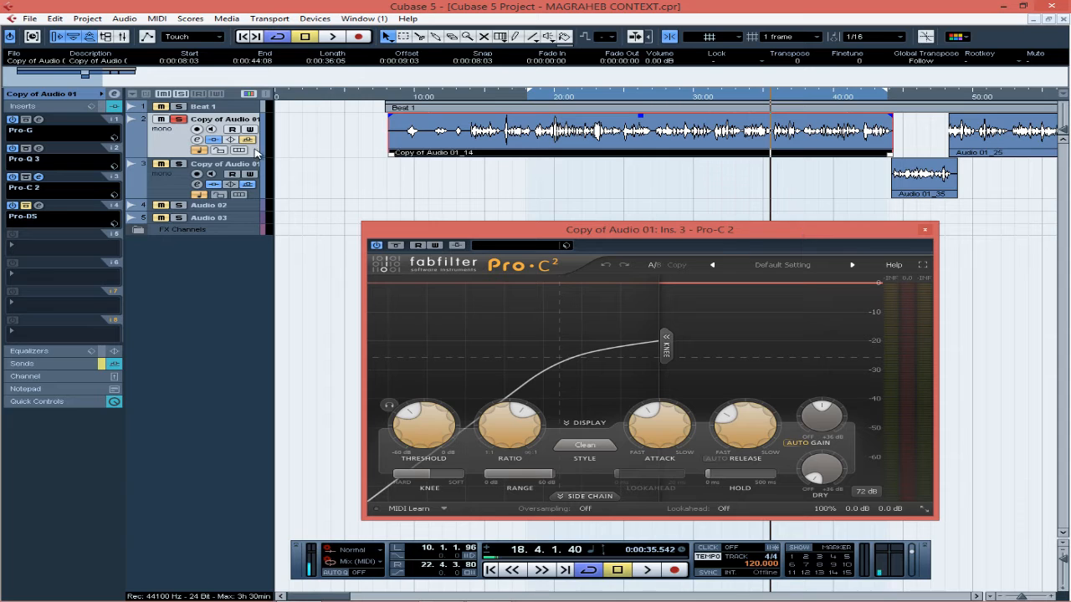
pyautogui.moveTo(197, 157); pyautogui.dragTo(202, 250)
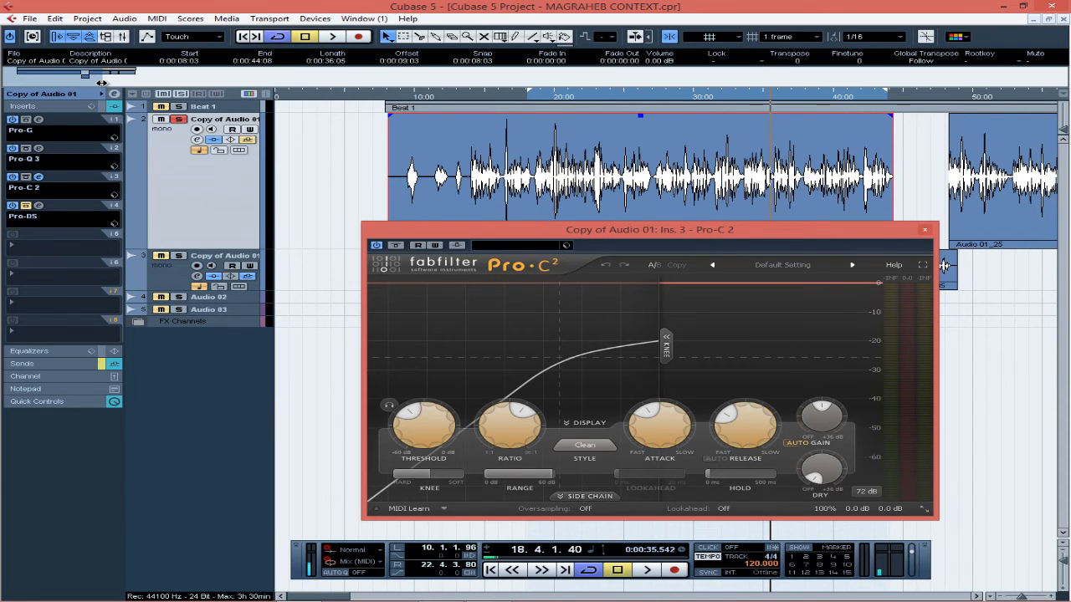
pyautogui.moveTo(102, 83); pyautogui.dragTo(66, 87)
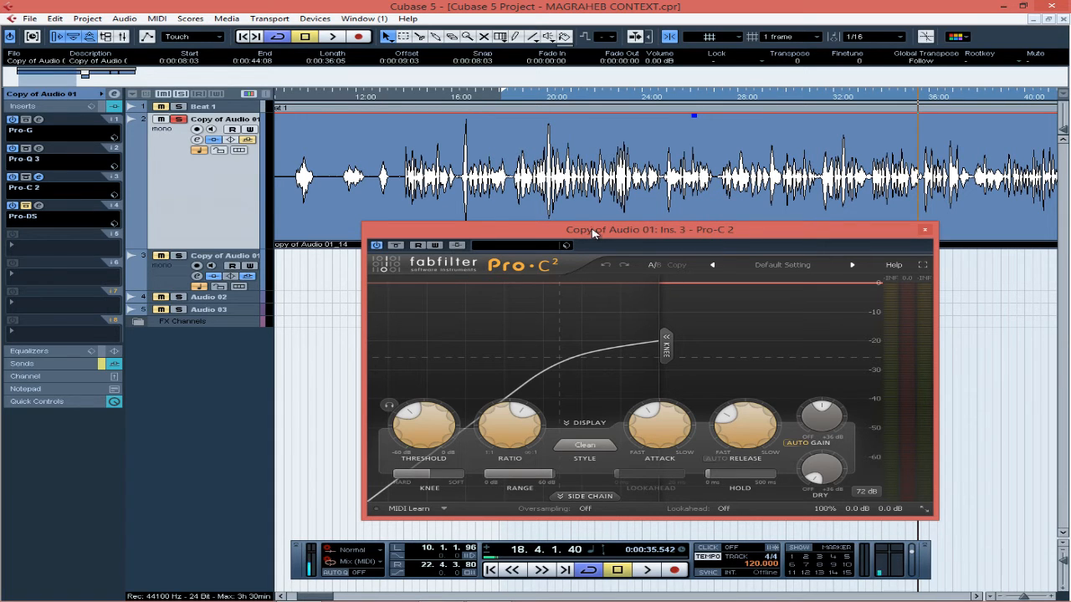
# Switch the Pro-C 2 off and replay the vocal passage around 22 to 24 seconds uncompressed
pyautogui.click(375, 246)
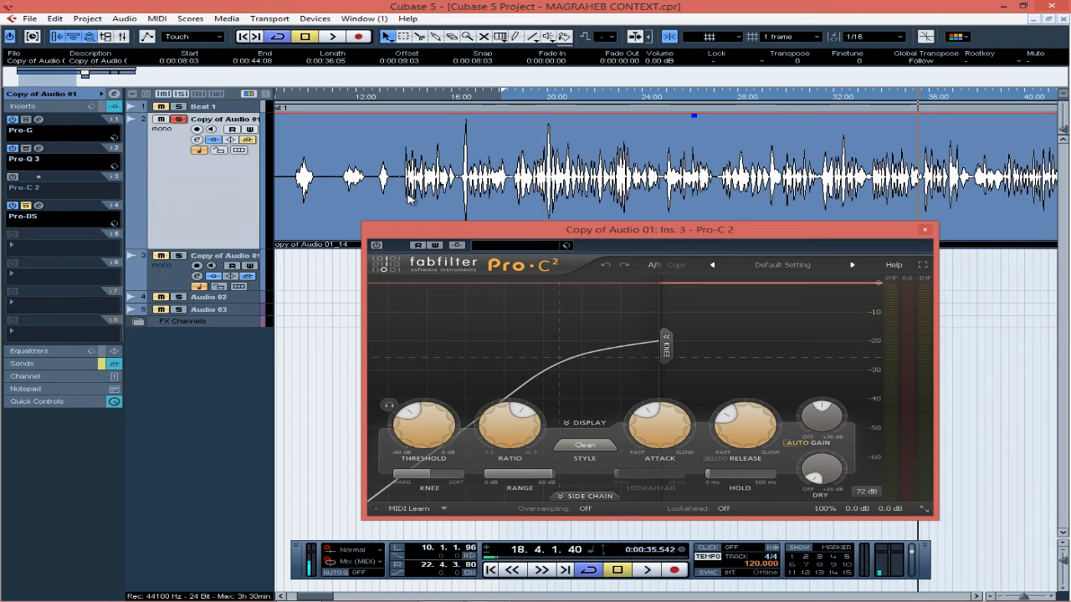
pyautogui.press('space')
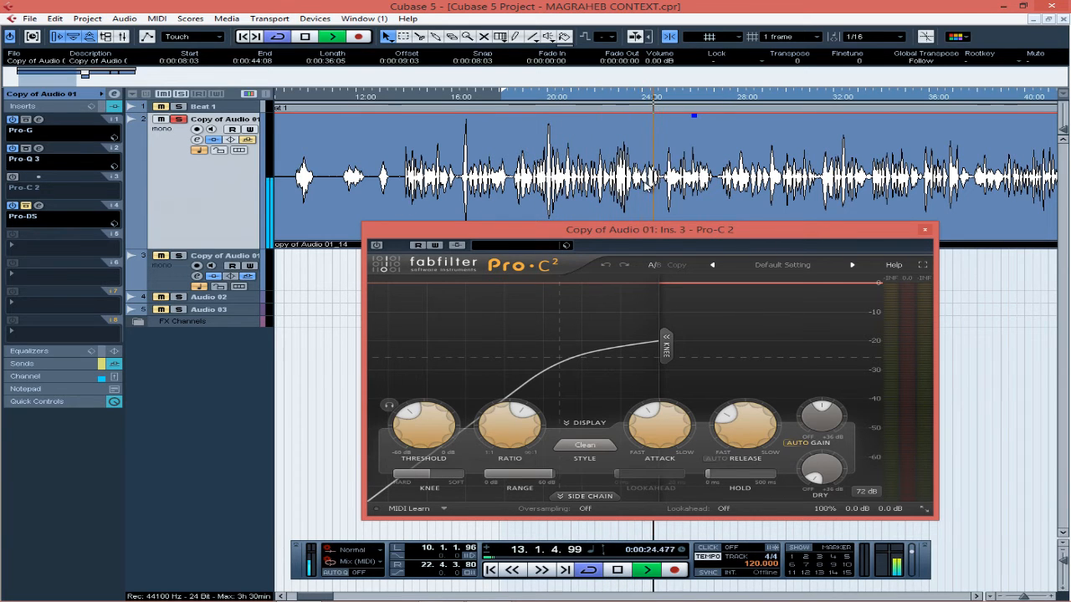
pyautogui.press('space')
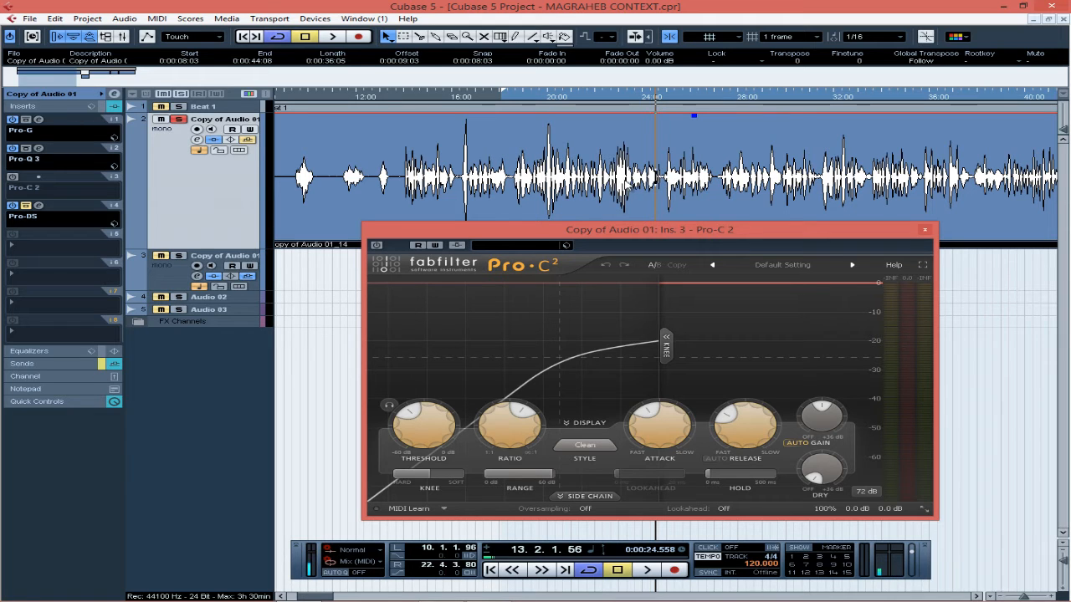
pyautogui.click(615, 98)
pyautogui.press('space')
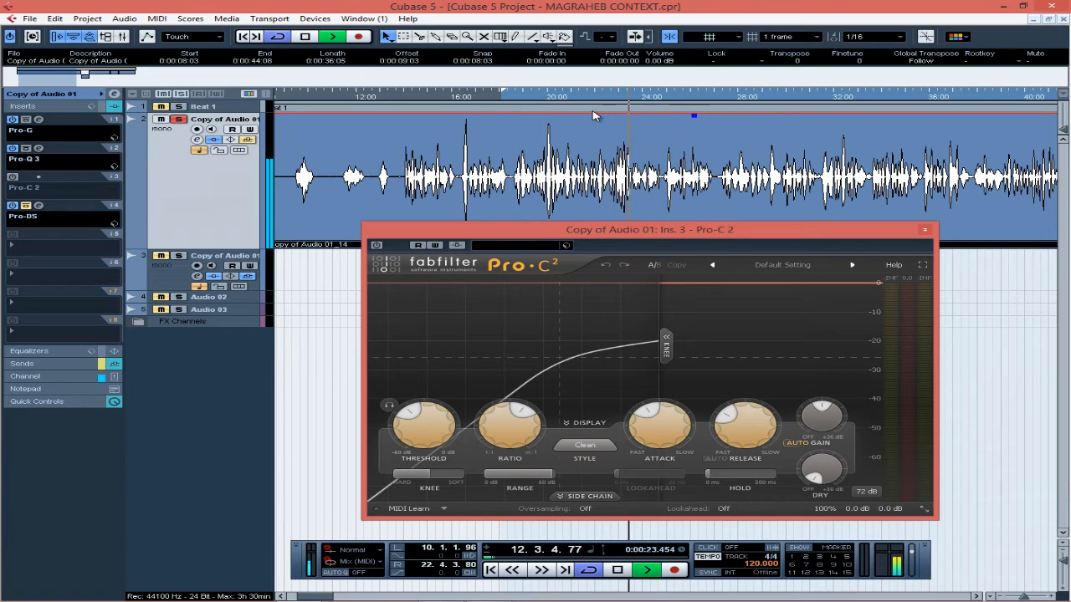
pyautogui.click(610, 99)
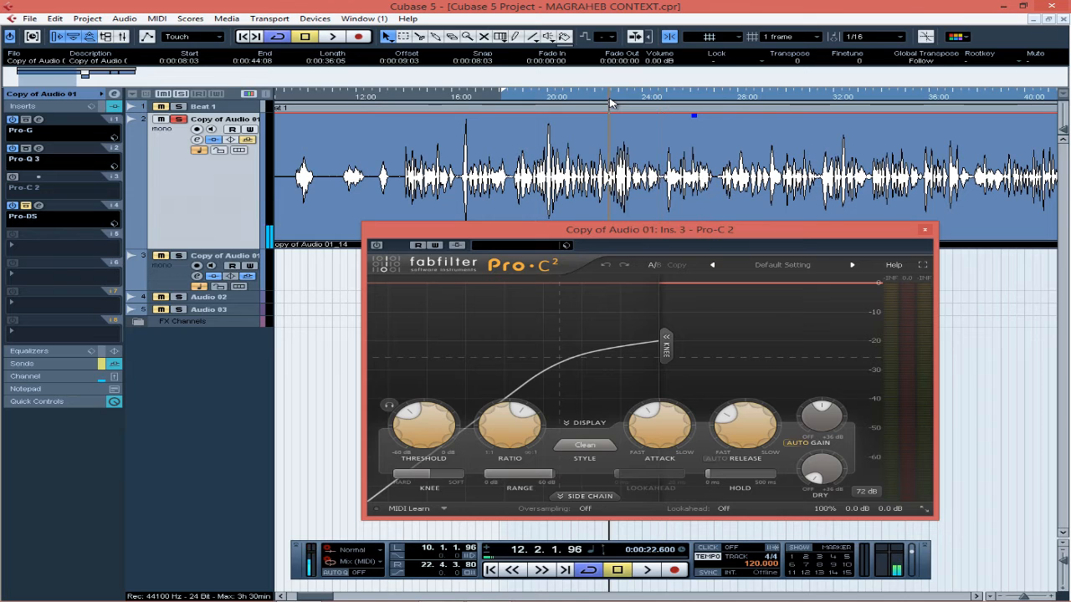
pyautogui.click(610, 101)
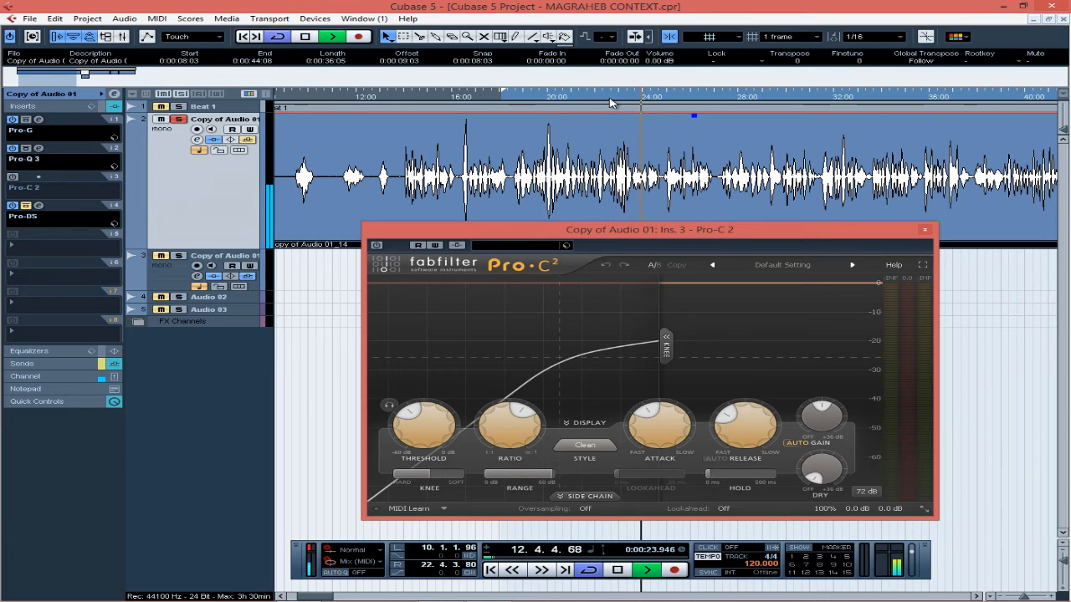
pyautogui.press('space')
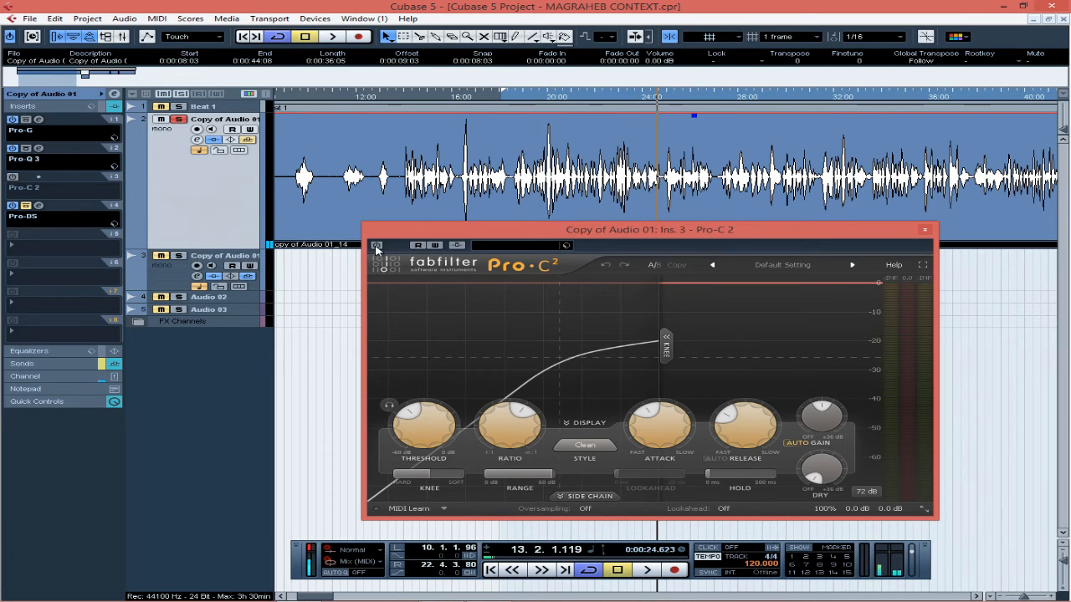
# Switch the Pro-C 2 back on, replay the same passage through the compressor, and close its window
pyautogui.click(377, 245)
pyautogui.click(613, 101)
pyautogui.press('space')
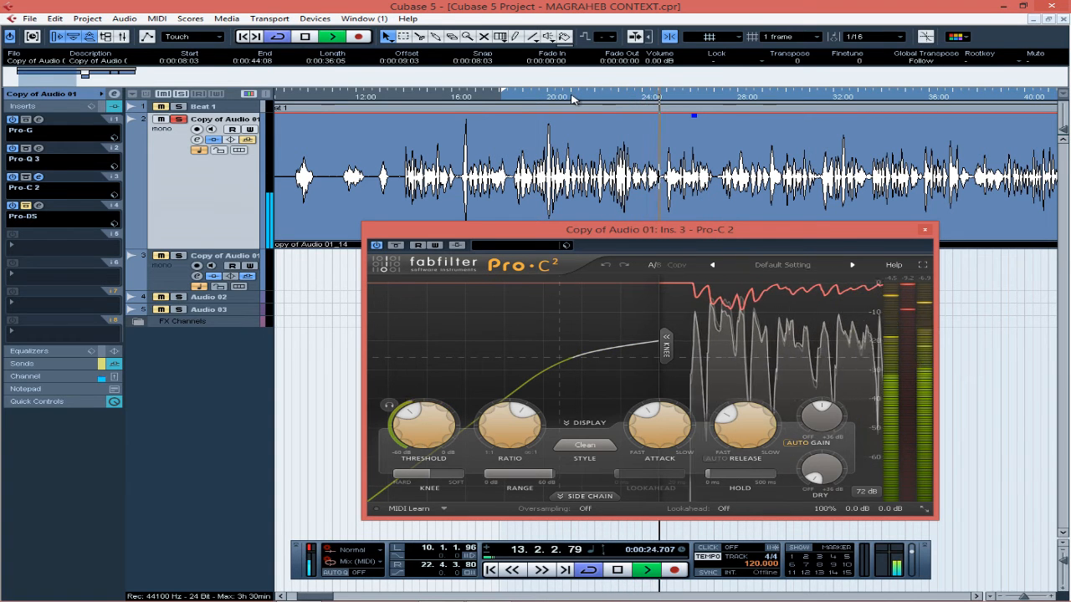
pyautogui.press('space')
pyautogui.click(577, 99)
pyautogui.press('space')
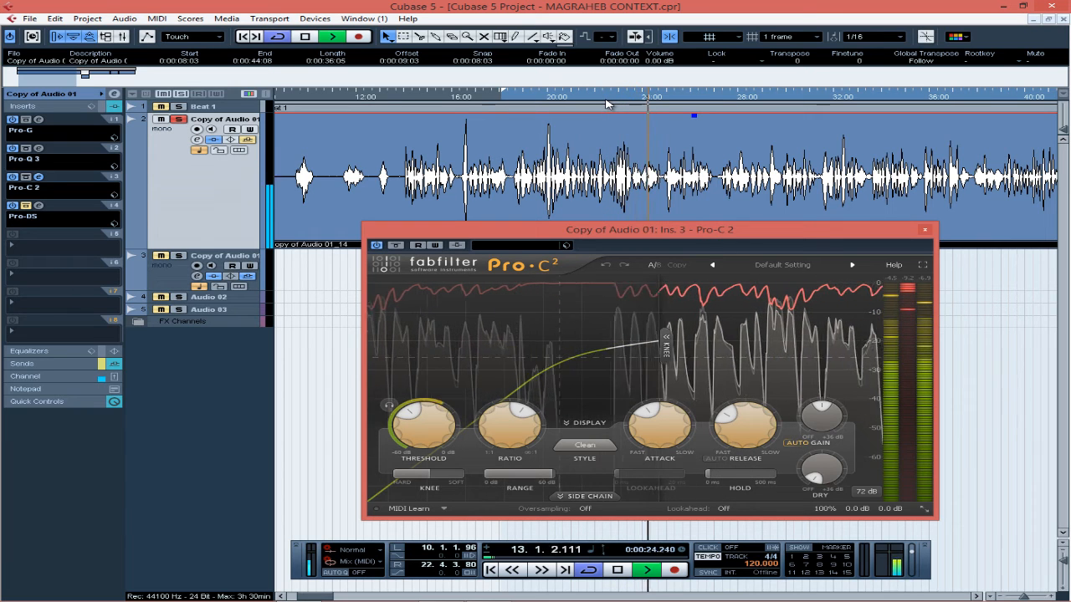
pyautogui.press('space')
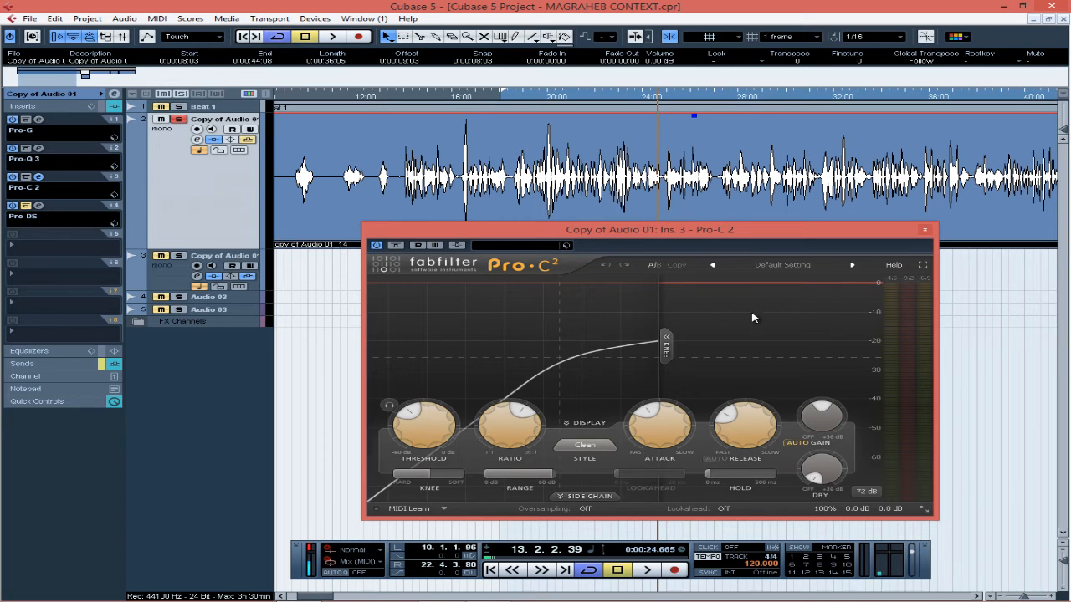
pyautogui.click(924, 230)
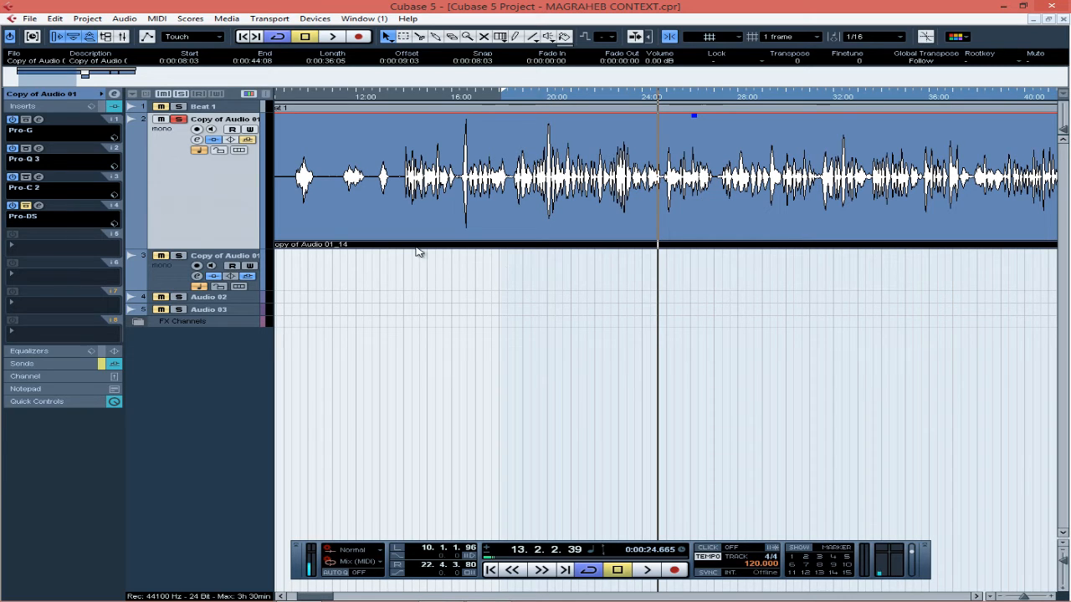
# Open the Pro-DS de-esser with bypass off and replay the vocal through it, checking which sibilant sounds it detects
pyautogui.click(39, 206)
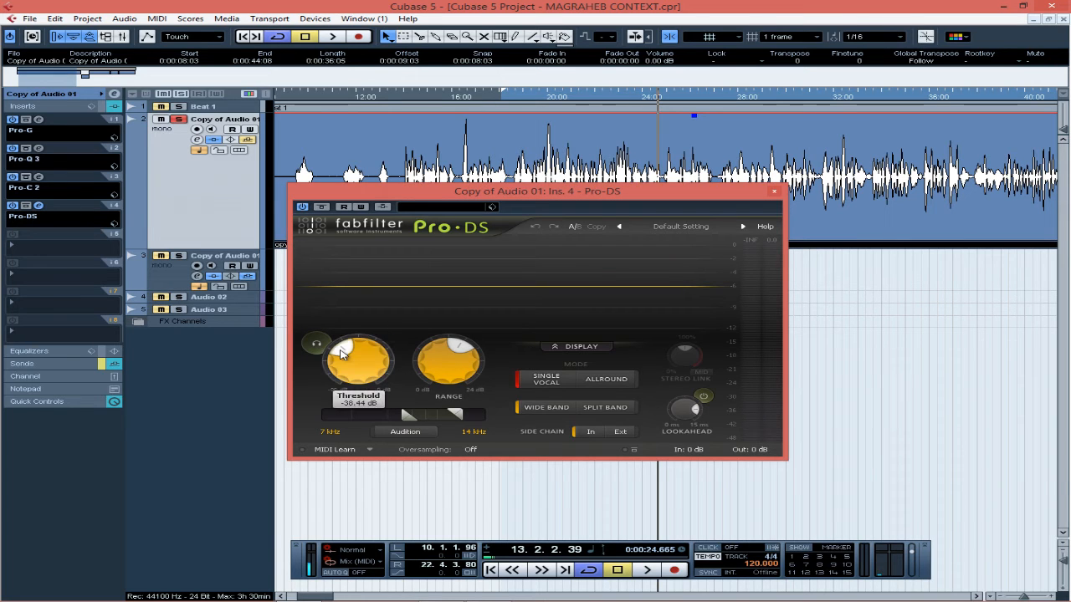
pyautogui.click(317, 344)
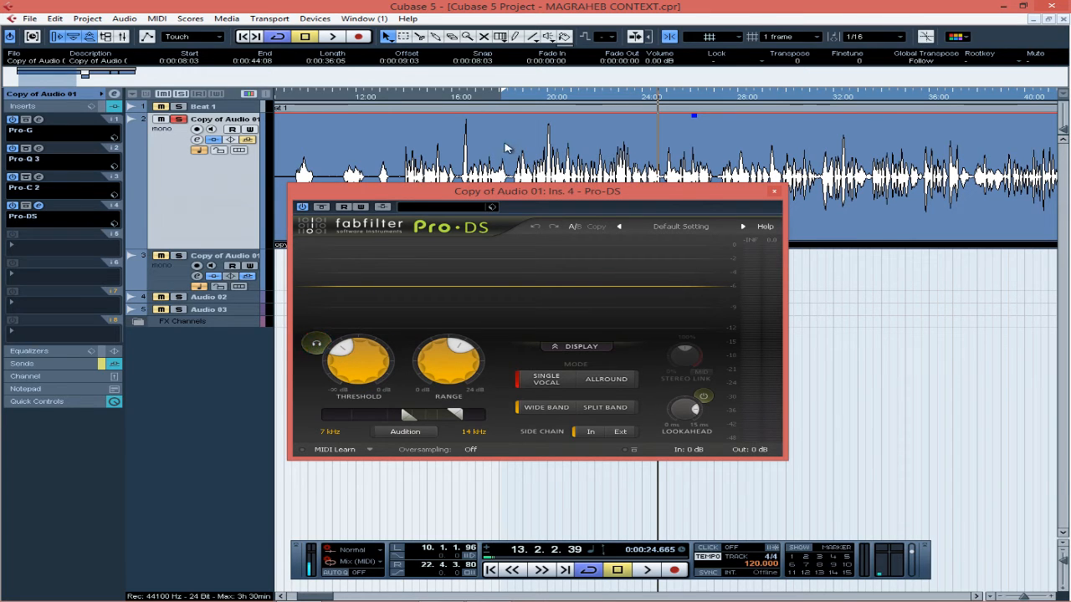
pyautogui.click(518, 99)
pyautogui.press('space')
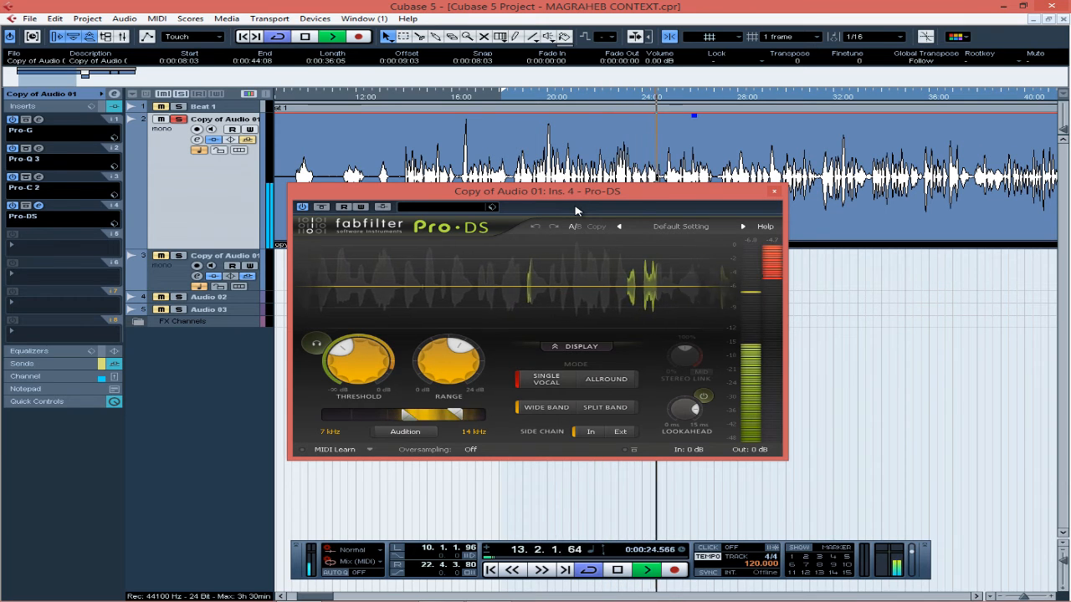
pyautogui.press('space')
pyautogui.click(638, 97)
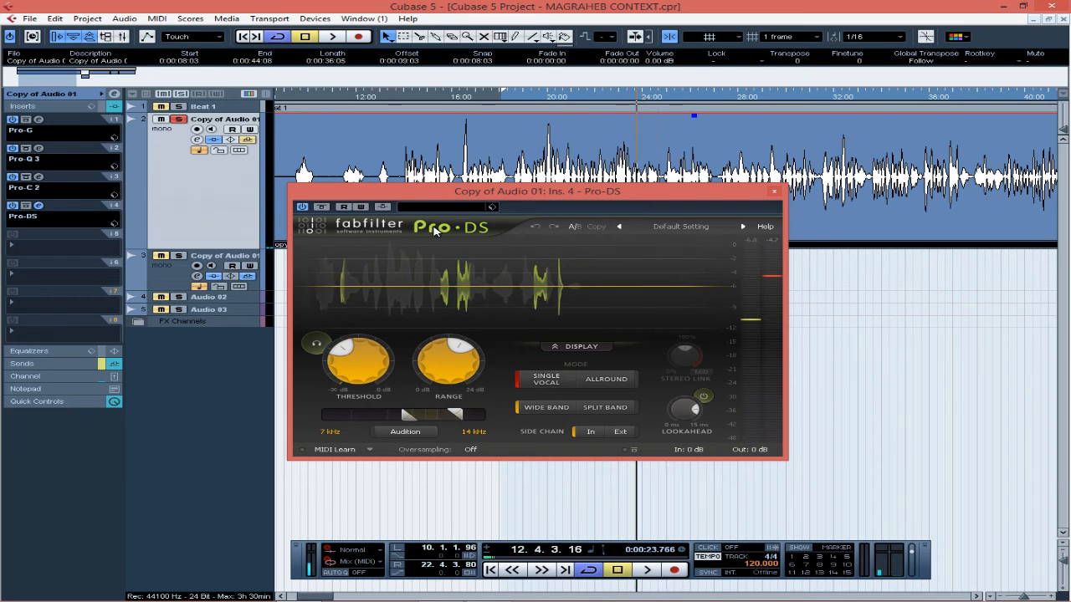
pyautogui.press('space')
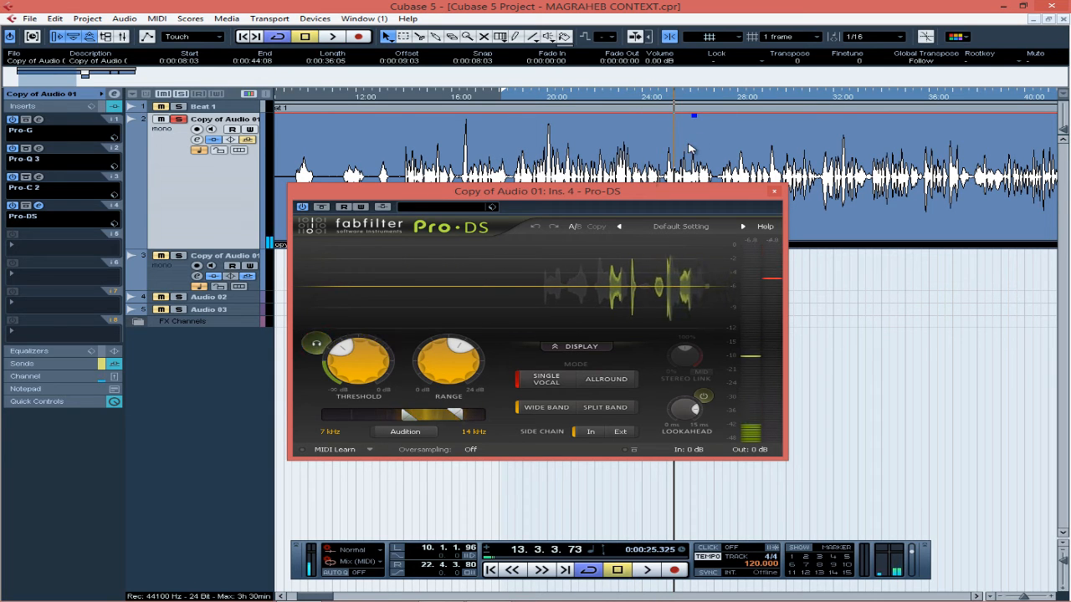
pyautogui.press('space')
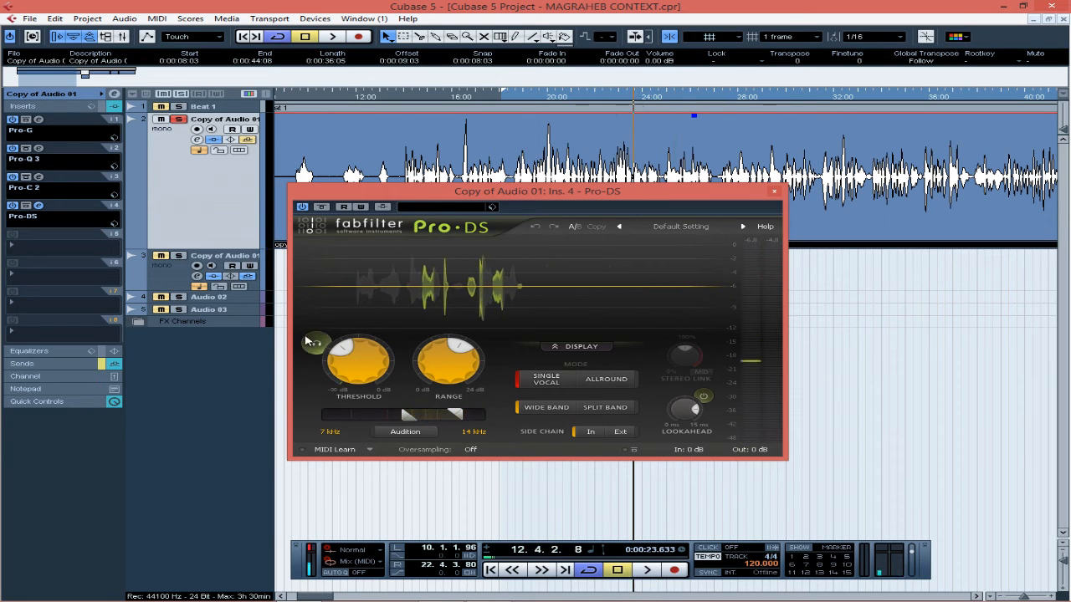
# Audition only the signal that triggers the Pro-DS during playback, switch the audition off, and close the de-esser
pyautogui.click(318, 344)
pyautogui.press('space')
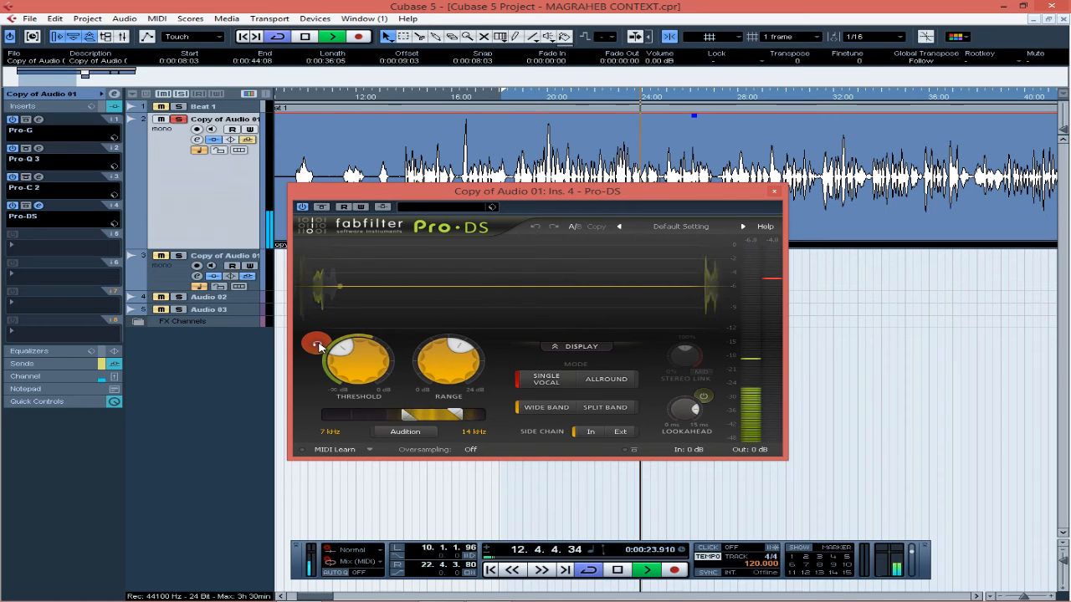
pyautogui.click(318, 345)
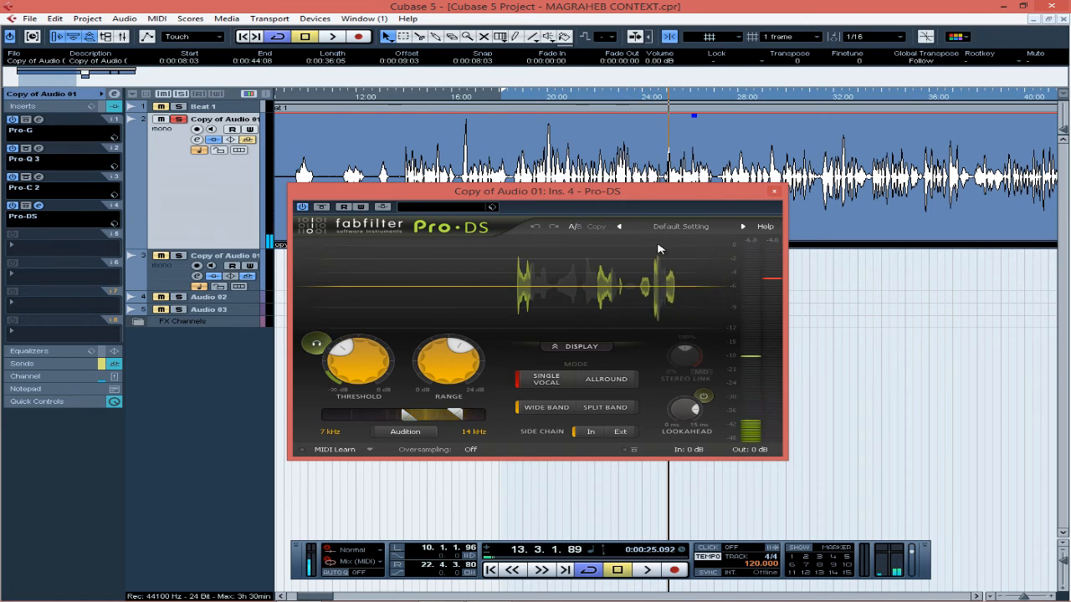
pyautogui.click(774, 192)
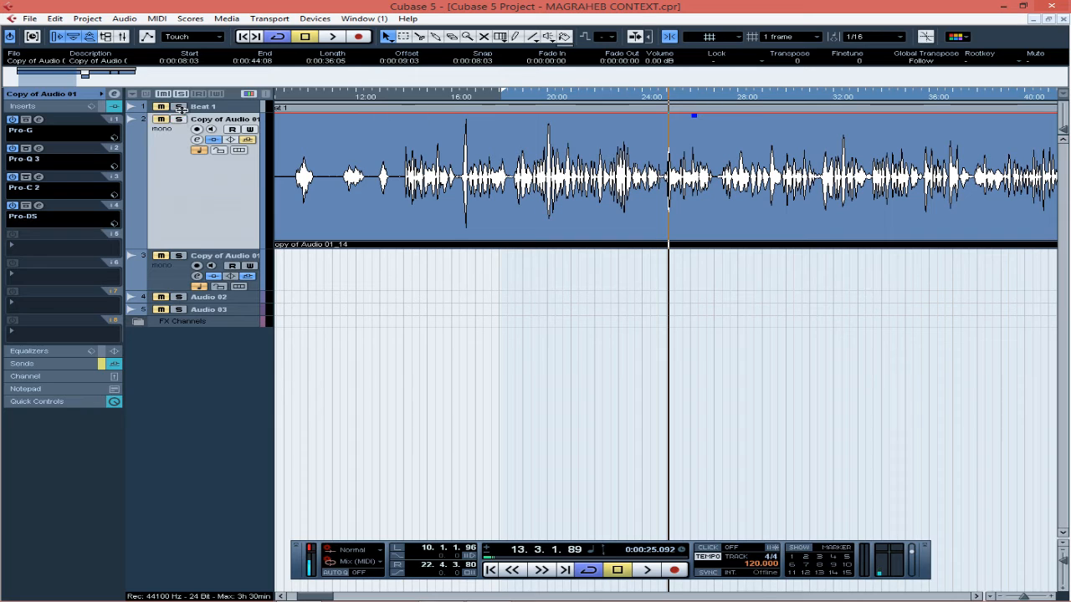
# Clear all track mutes and solos and play the processed vocal with the beat from about 18.9 seconds
pyautogui.click(518, 97)
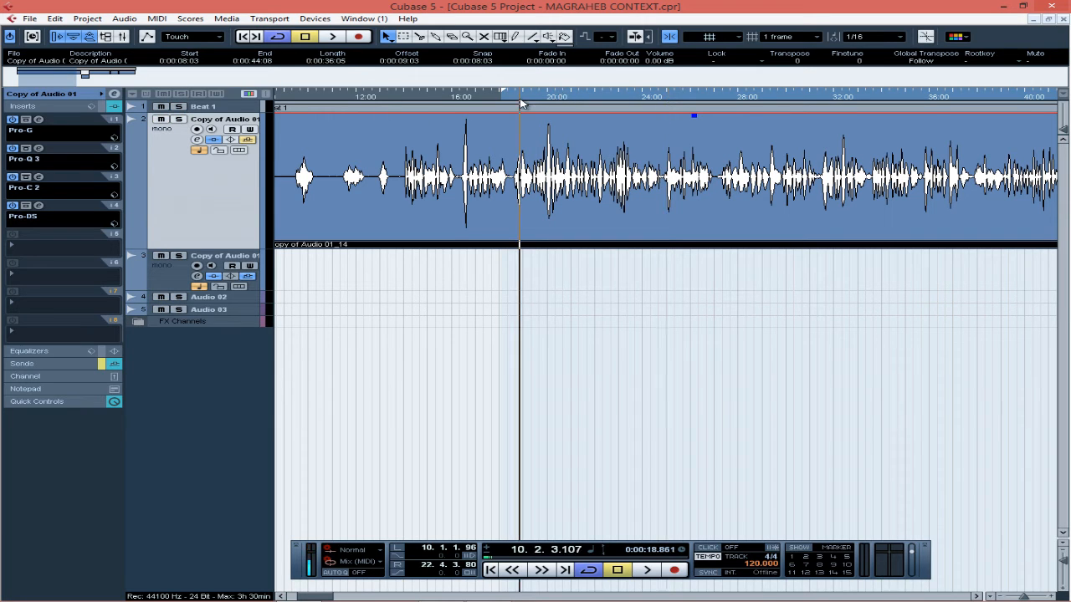
pyautogui.press('space')
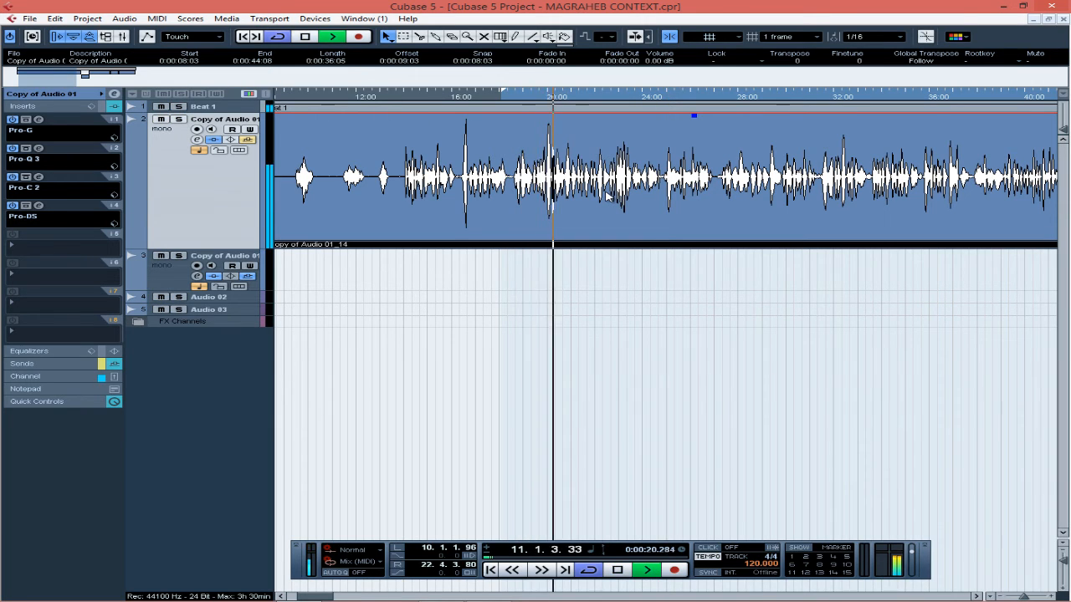
pyautogui.press('g')
pyautogui.press('g')
pyautogui.press('g')
pyautogui.press('g')
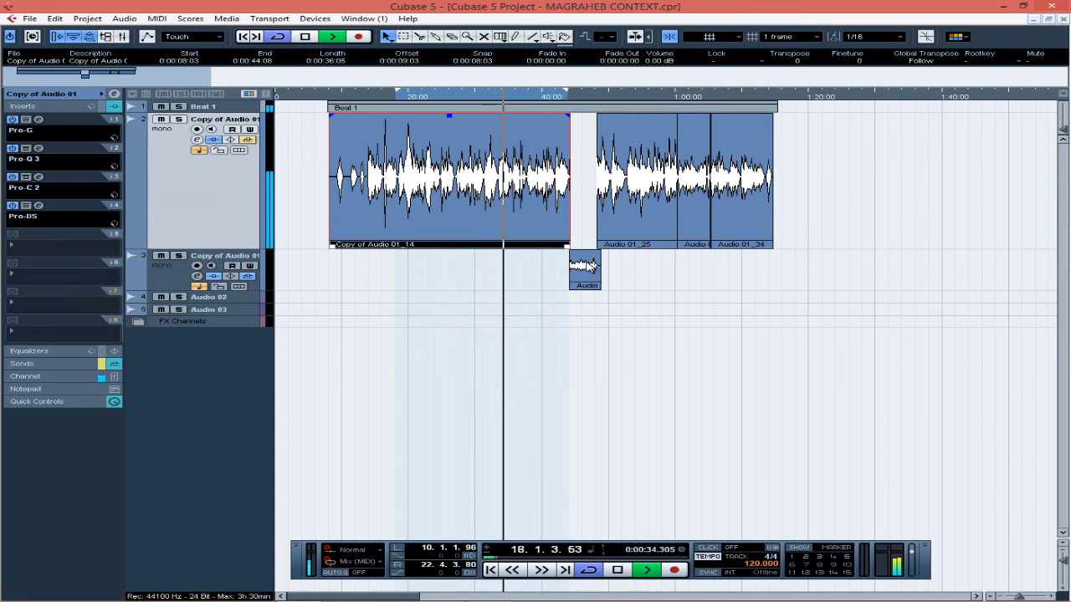
pyautogui.press('space')
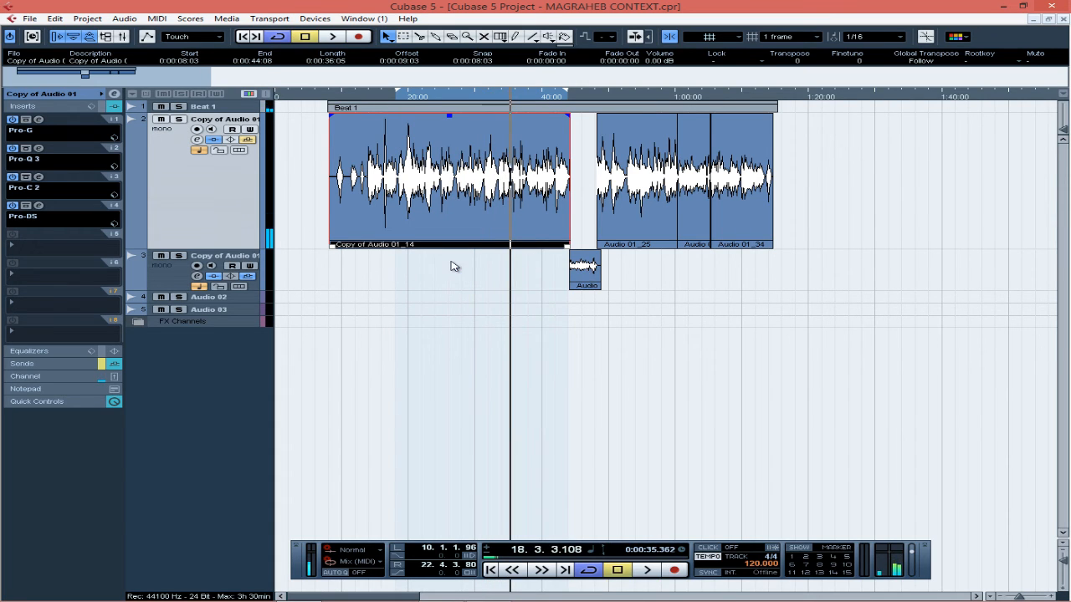
# Show the vocal track's sends, expand the FX Channels folder and select the ValhallaVintageVerb effect track
pyautogui.click(63, 363)
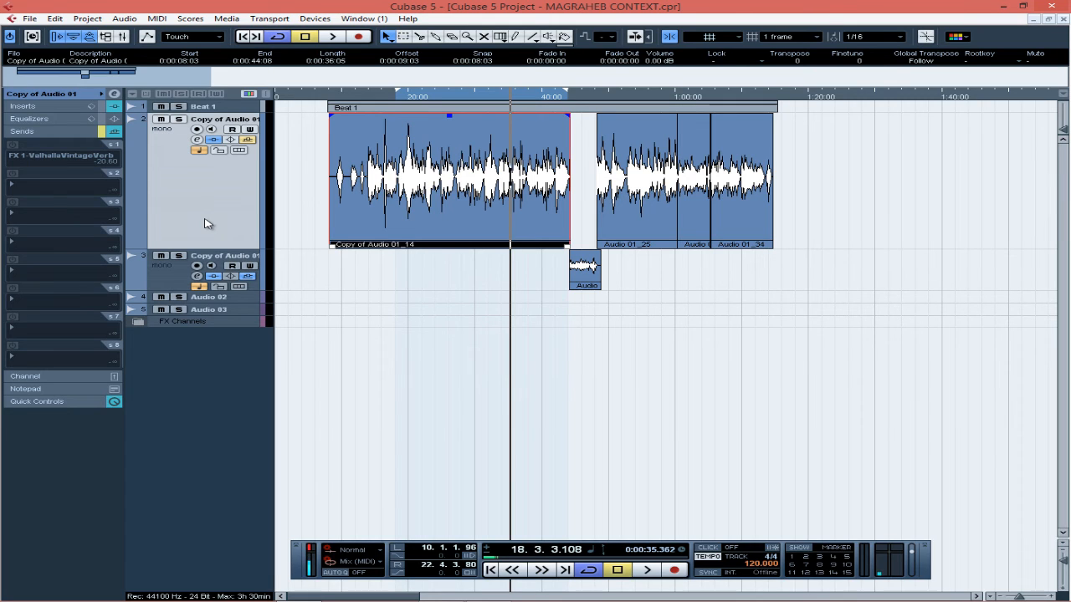
pyautogui.click(139, 325)
pyautogui.click(221, 338)
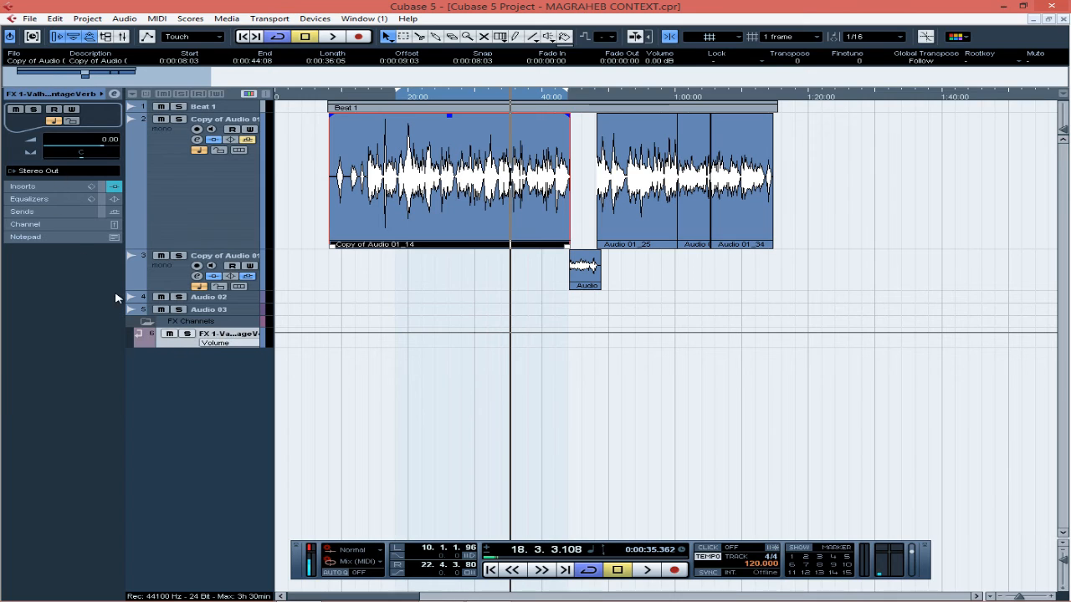
pyautogui.rightClick(195, 393)
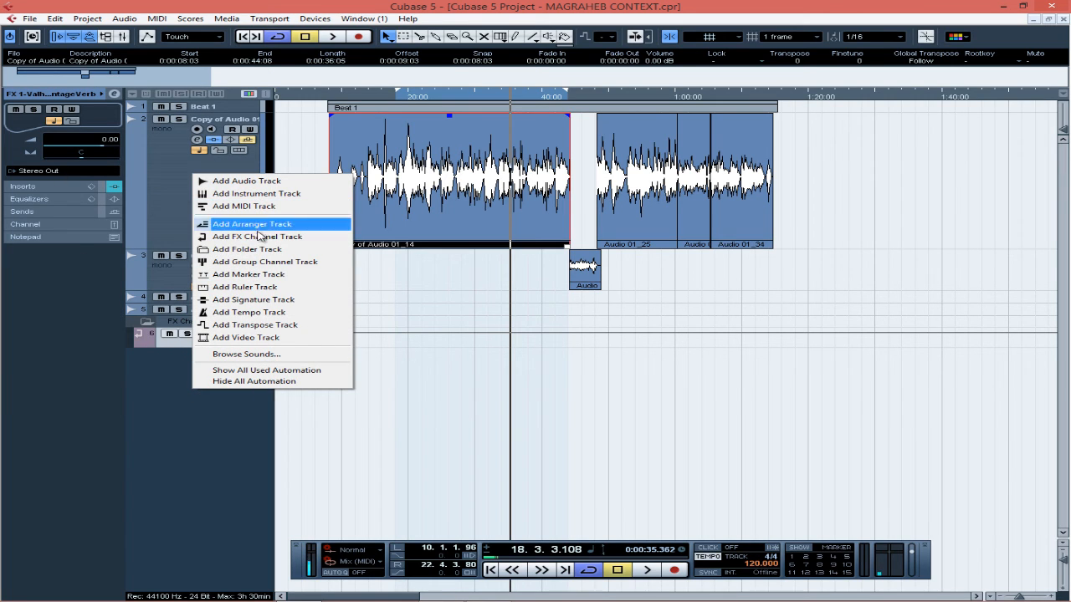
pyautogui.click(222, 423)
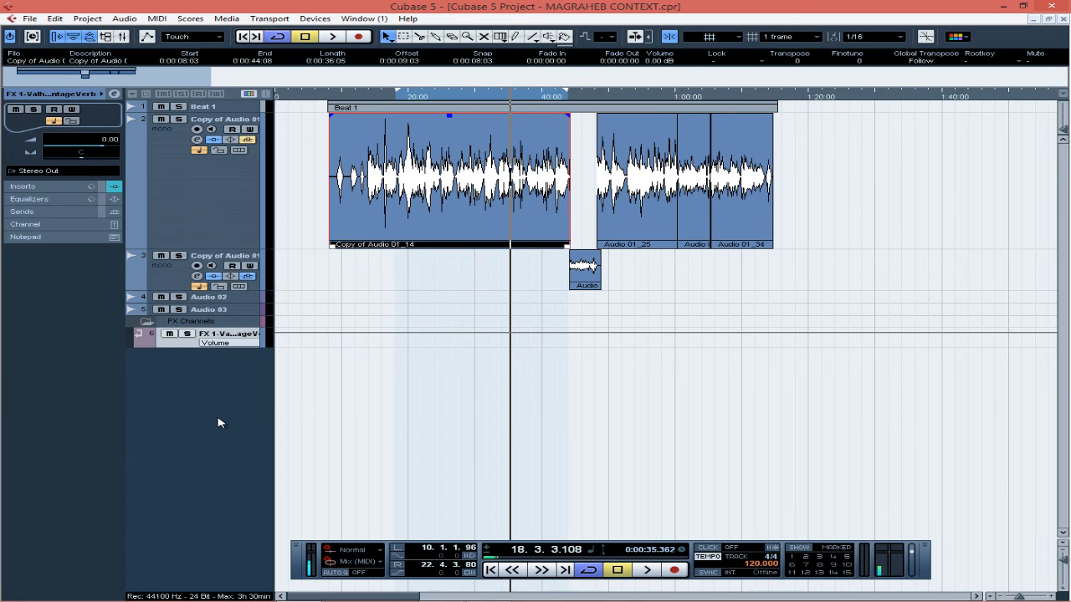
pyautogui.rightClick(222, 423)
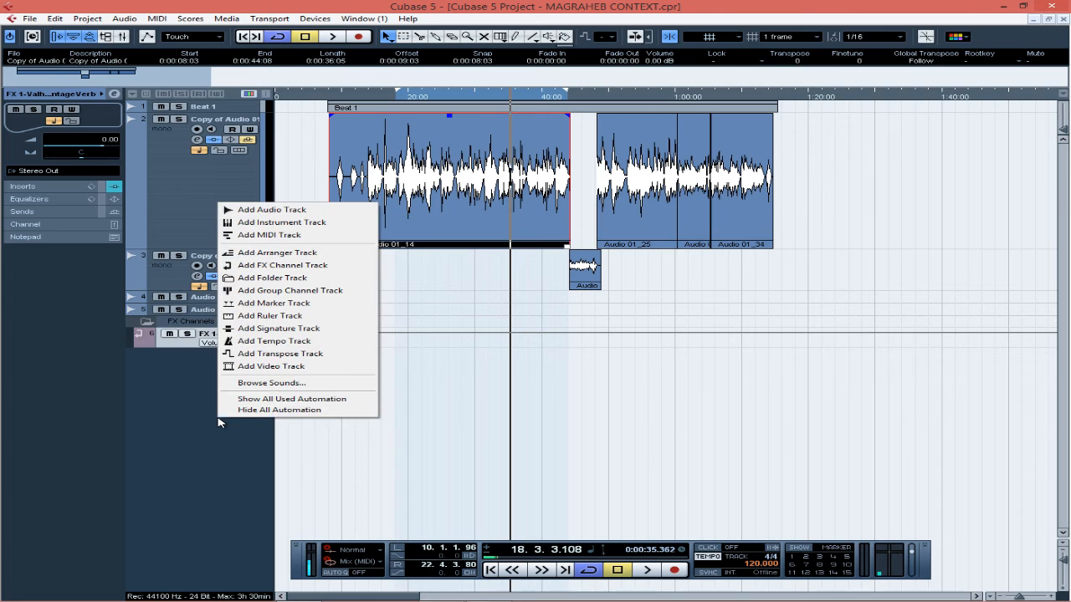
pyautogui.click(284, 265)
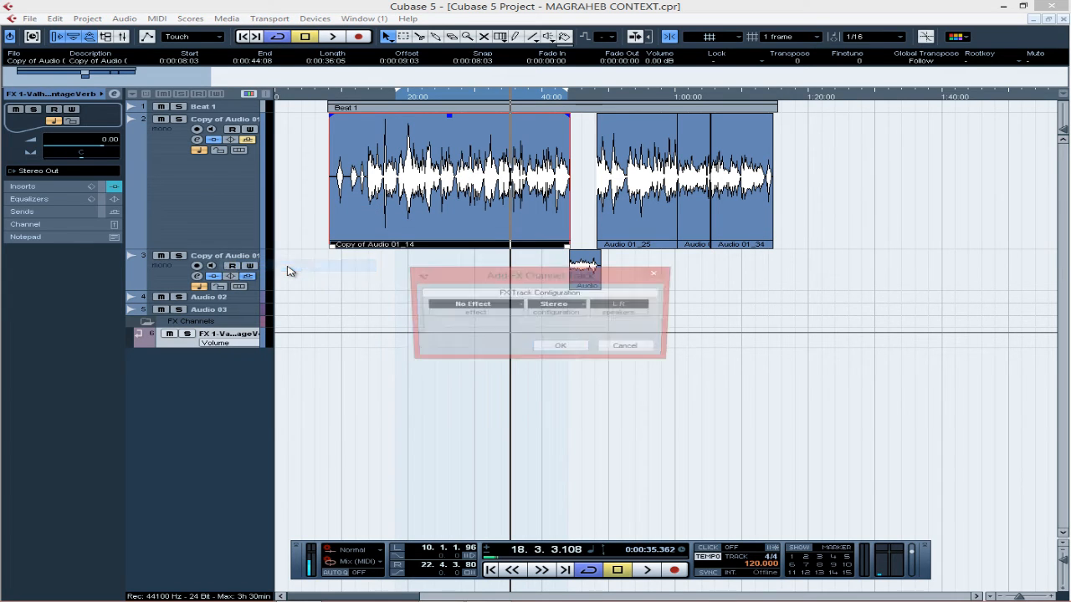
pyautogui.click(515, 303)
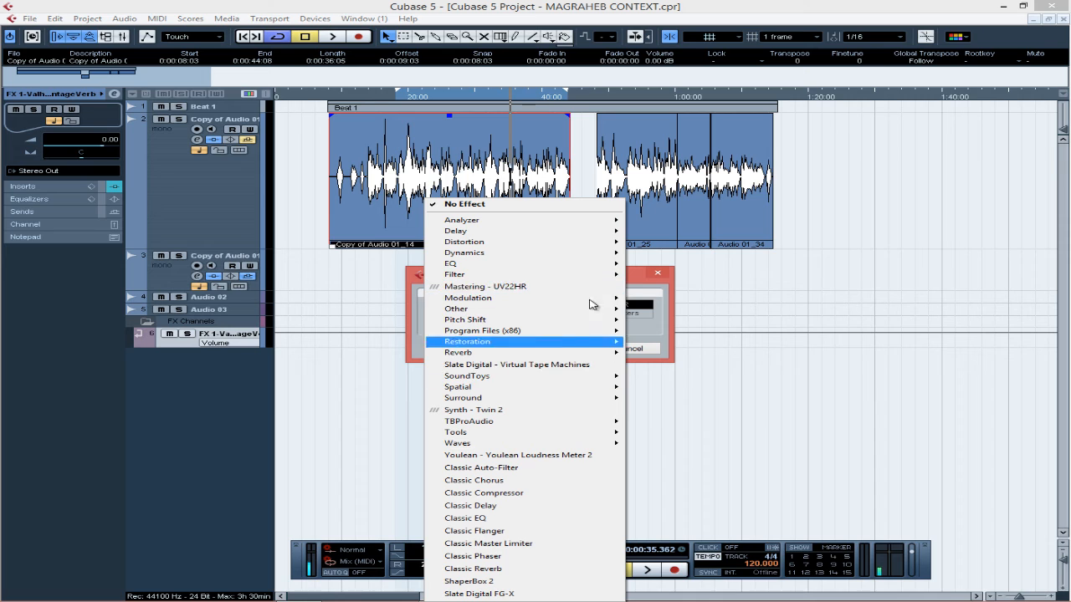
pyautogui.click(650, 333)
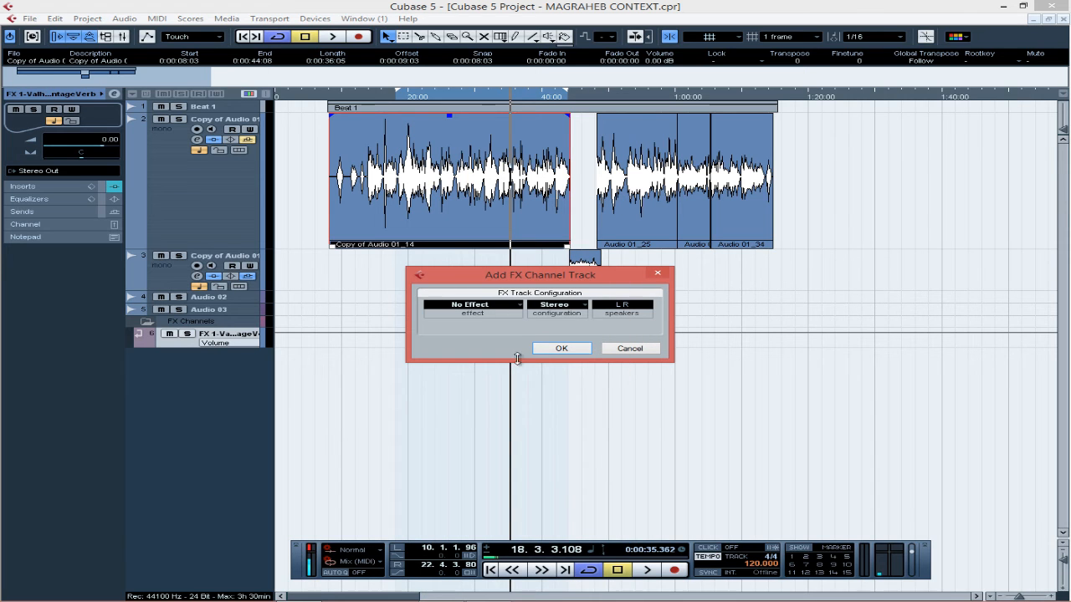
pyautogui.click(631, 348)
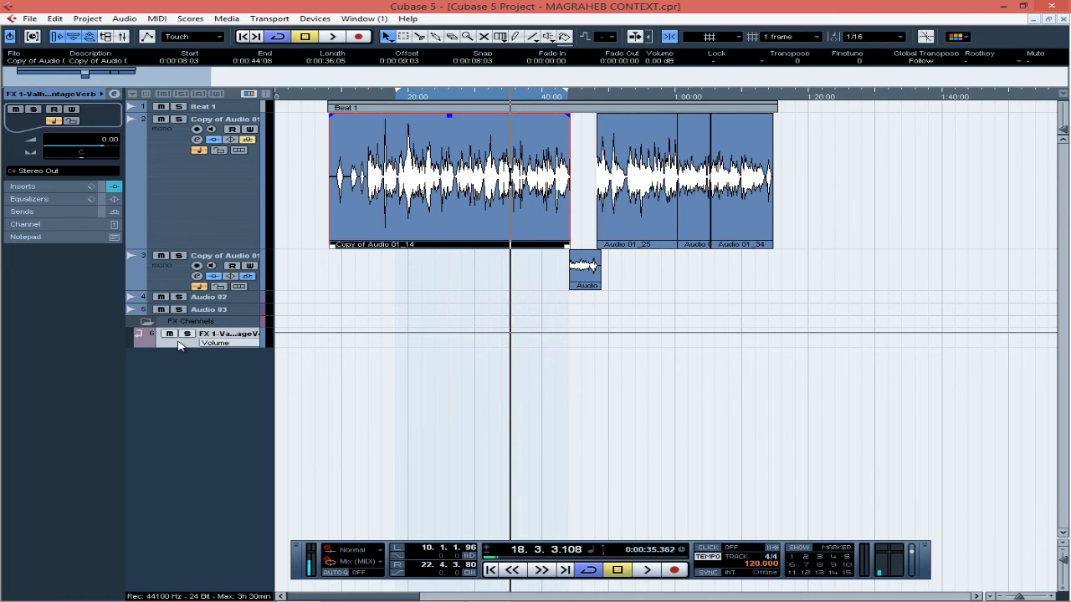
# Reactivate the vocal track's bypassed sends and open the ValhallaVintageVerb from its first send, keeping the vocal waveform in view
pyautogui.click(163, 224)
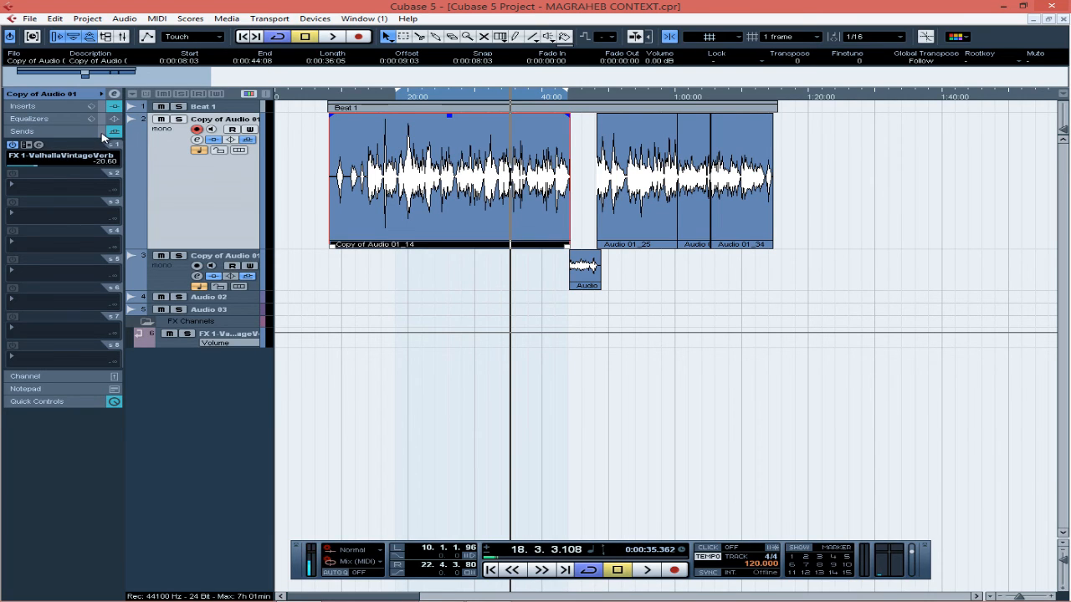
pyautogui.click(37, 145)
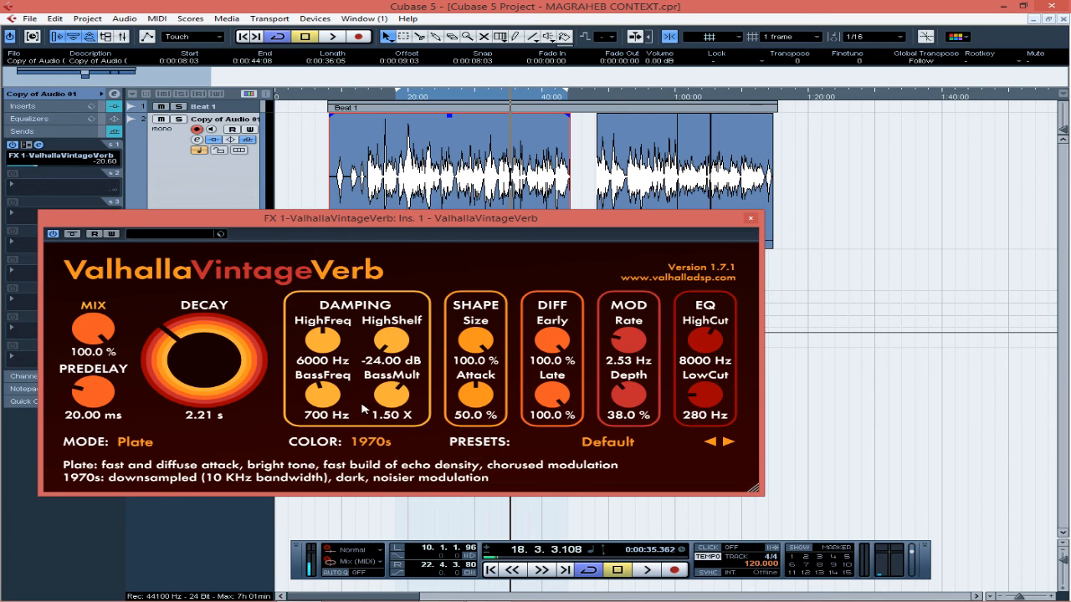
pyautogui.moveTo(676, 222); pyautogui.dragTo(835, 316)
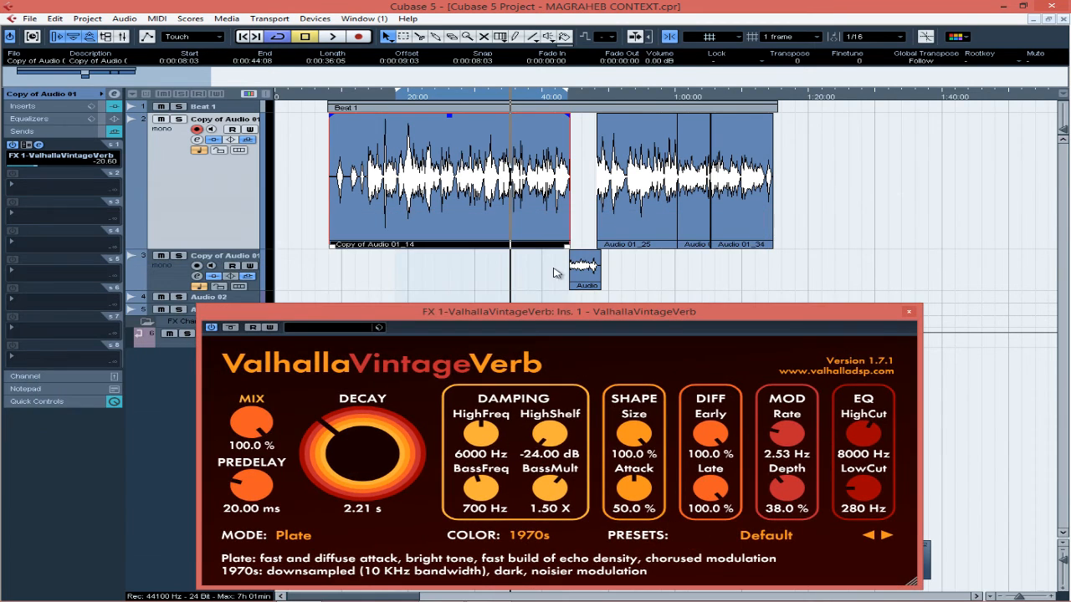
# Play the vocal with the beat through the reverb from just before 20 seconds, stop playback and close the reverb
pyautogui.click(404, 100)
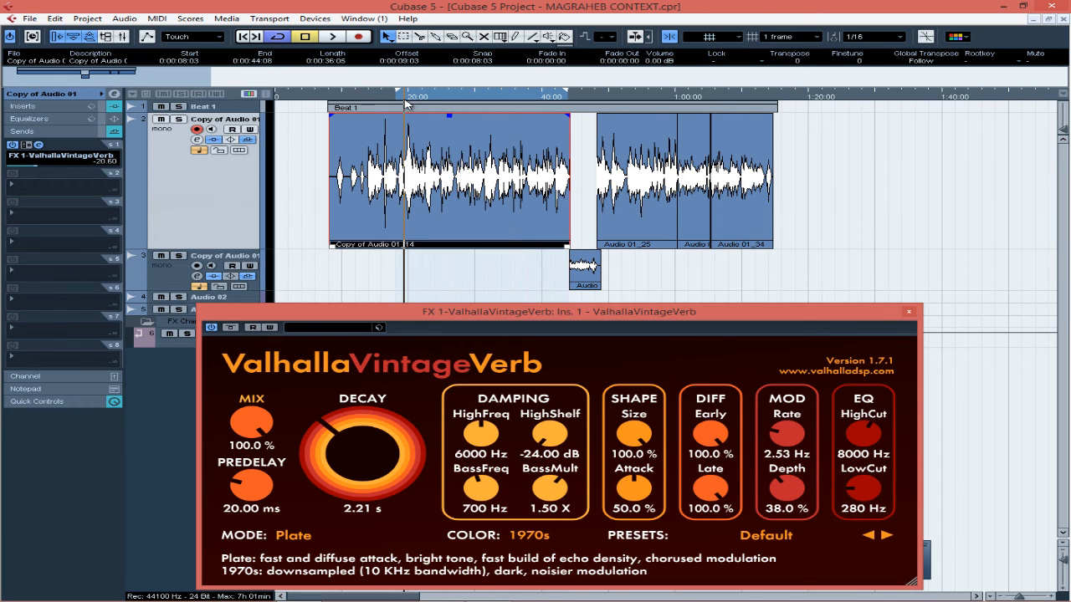
pyautogui.press('space')
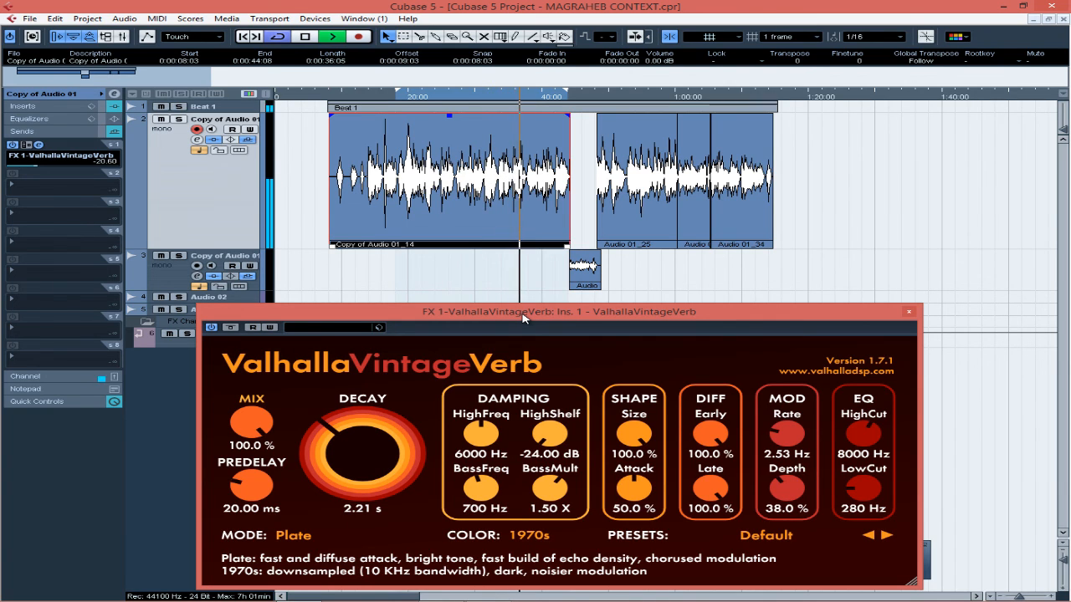
pyautogui.press('space')
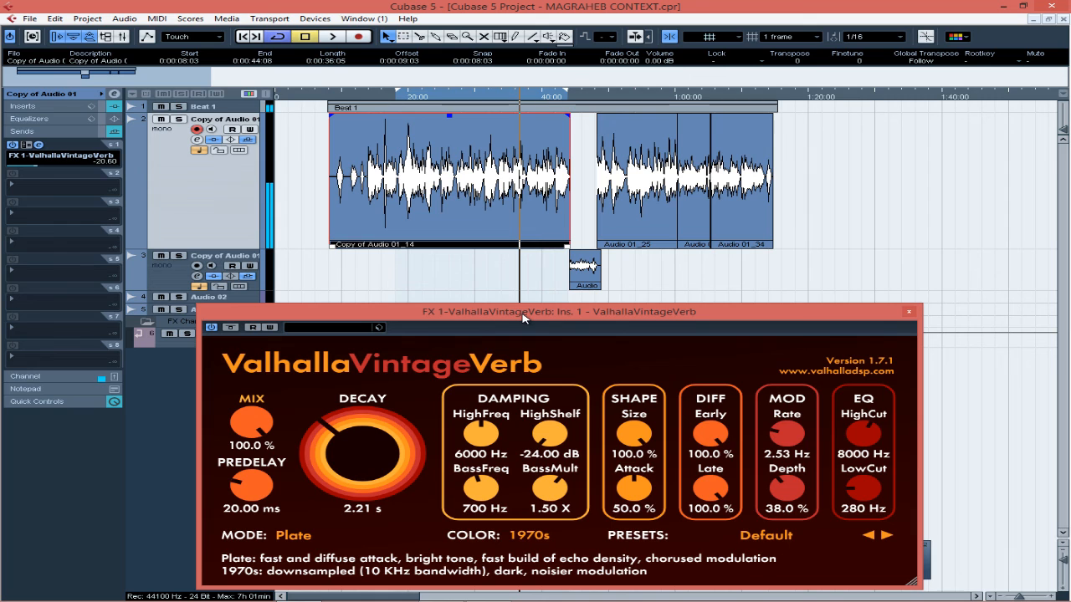
pyautogui.click(911, 314)
# Set the loop range to span the whole Beat 1 clip
pyautogui.moveTo(229, 80); pyautogui.dragTo(803, 101)
pyautogui.click(333, 110)
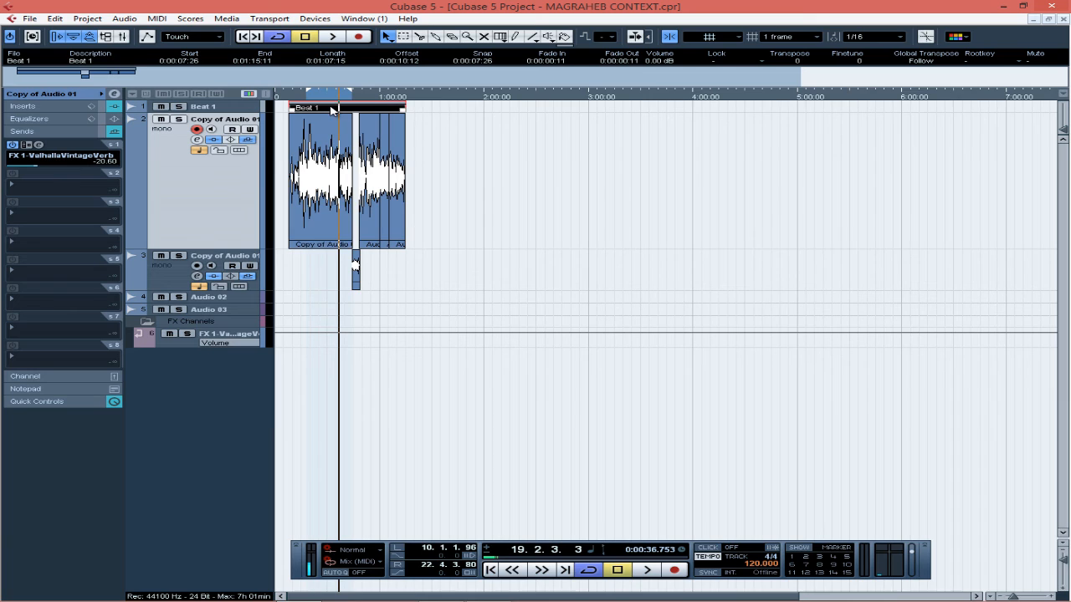
pyautogui.press('p')
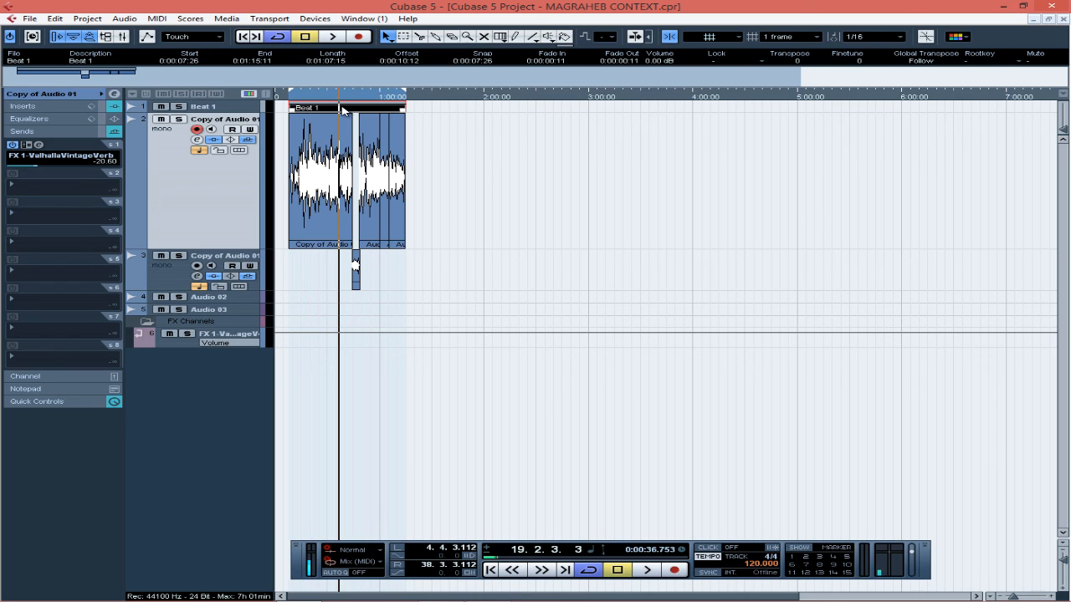
# Review the vocal track's insert effects and display its basic channel settings
pyautogui.click(25, 107)
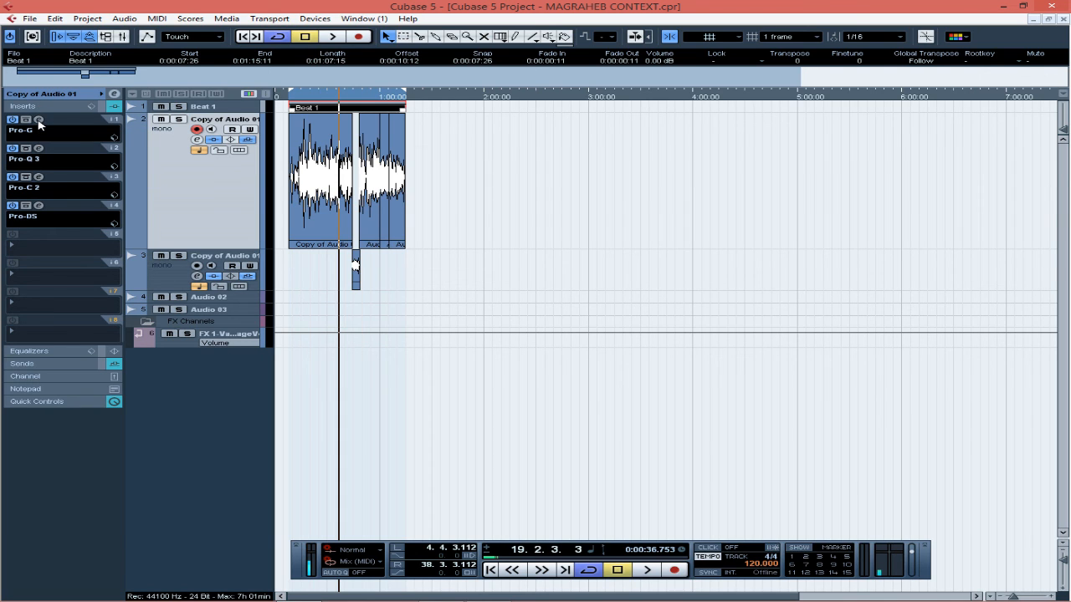
pyautogui.click(38, 121)
pyautogui.click(38, 121)
pyautogui.click(52, 99)
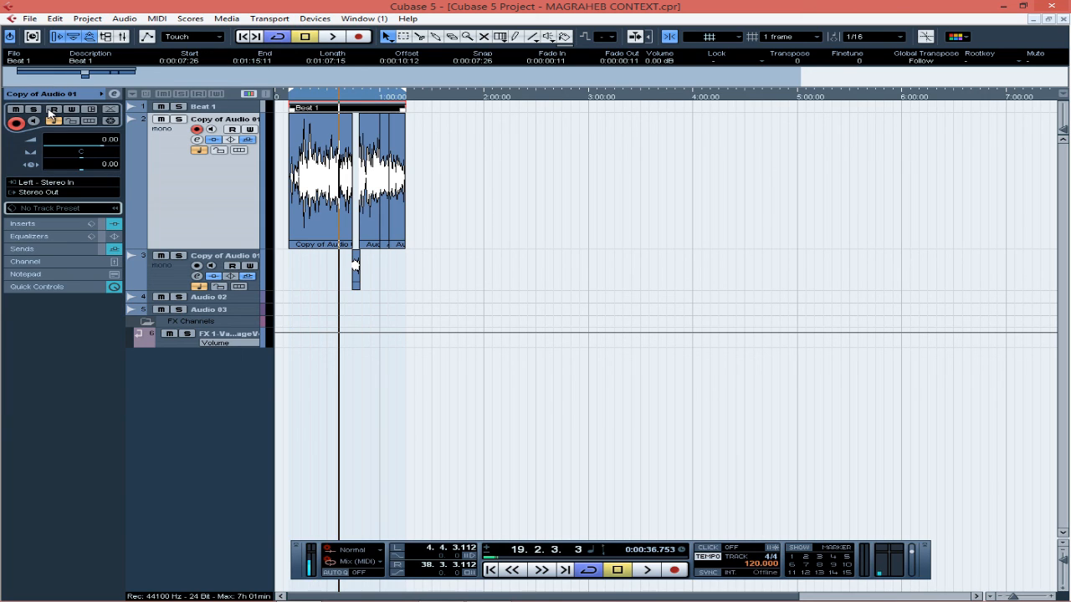